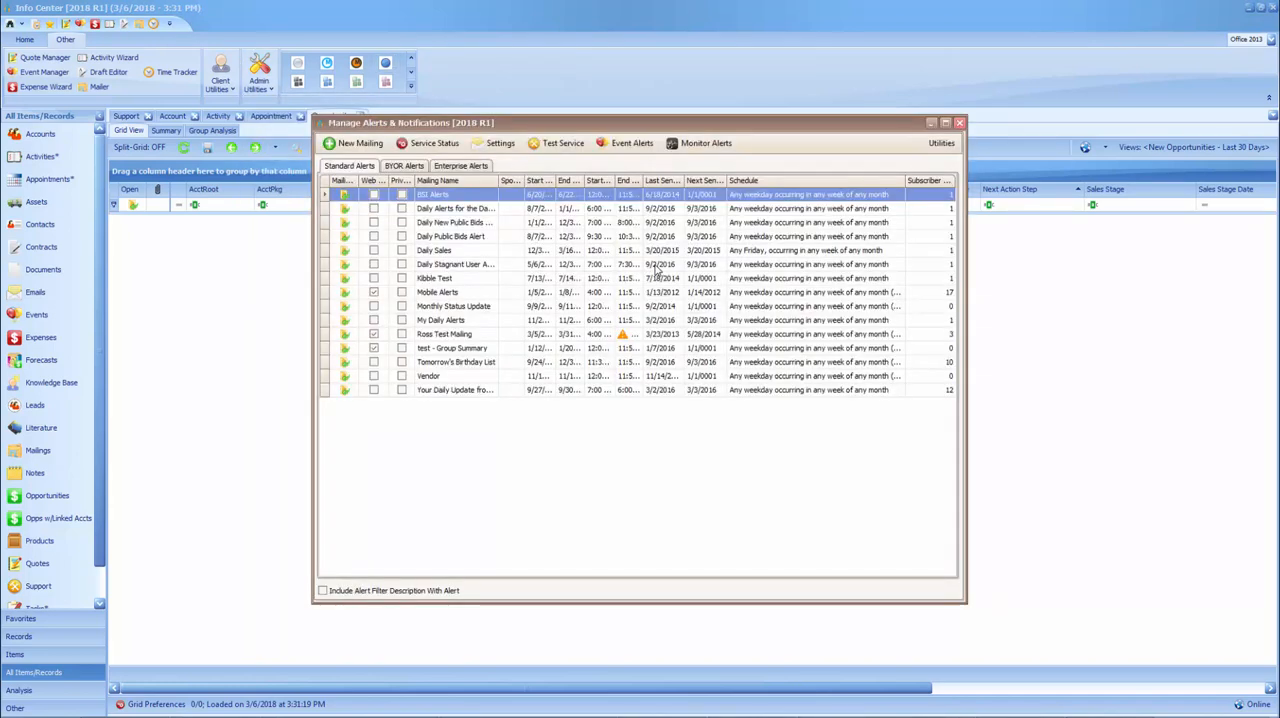
Create a new mailing named Test BYOR Mailing with the mailing type BYORMailing
click(368, 144)
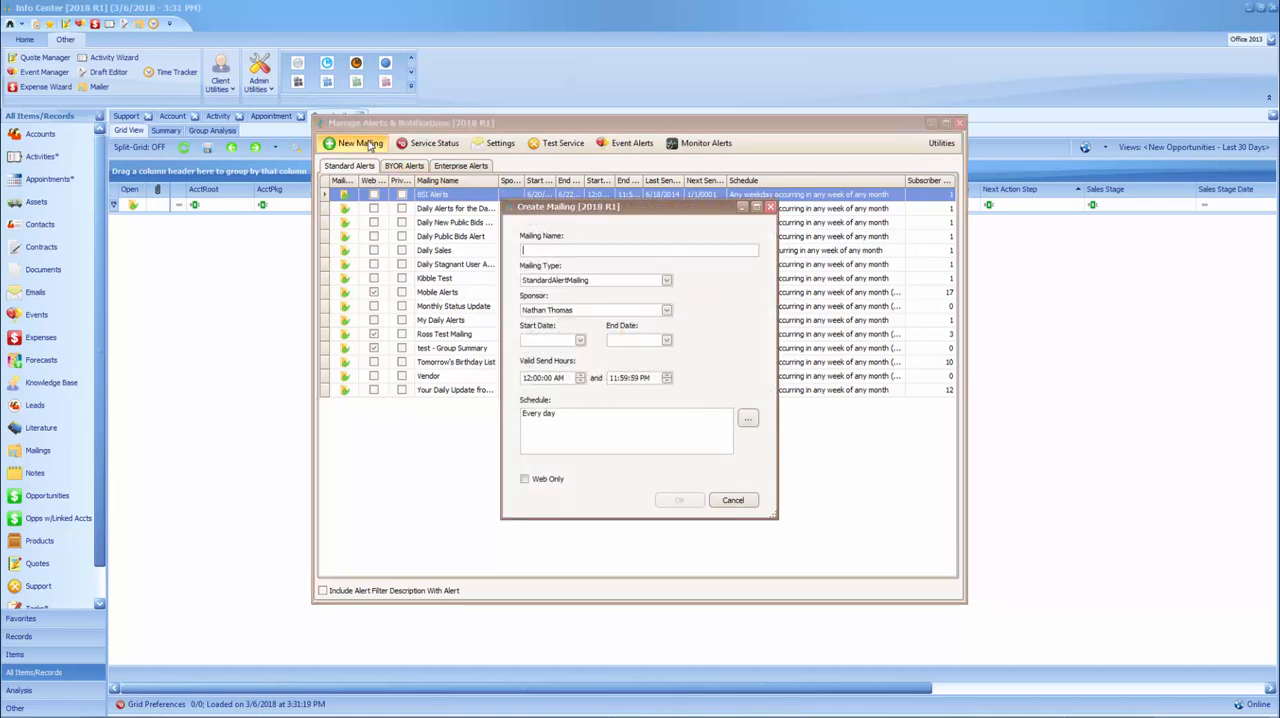
text(Test BYOR Mailing)
click(665, 281)
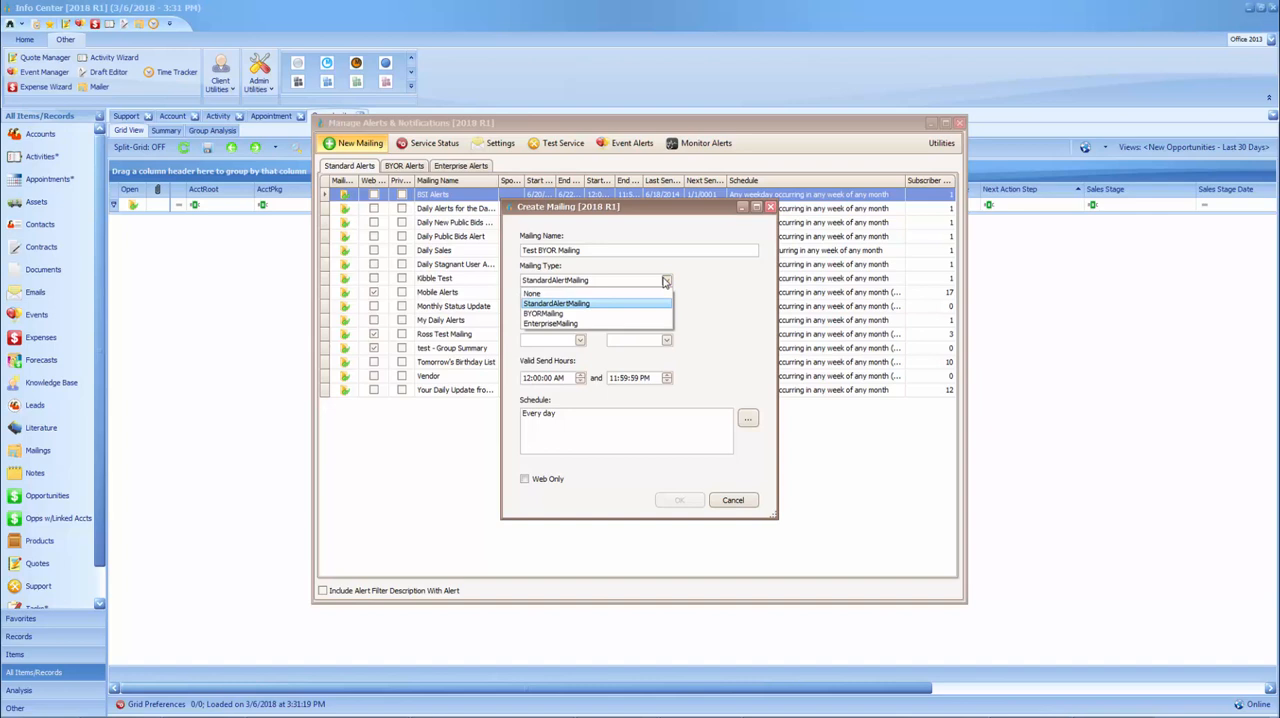
click(572, 315)
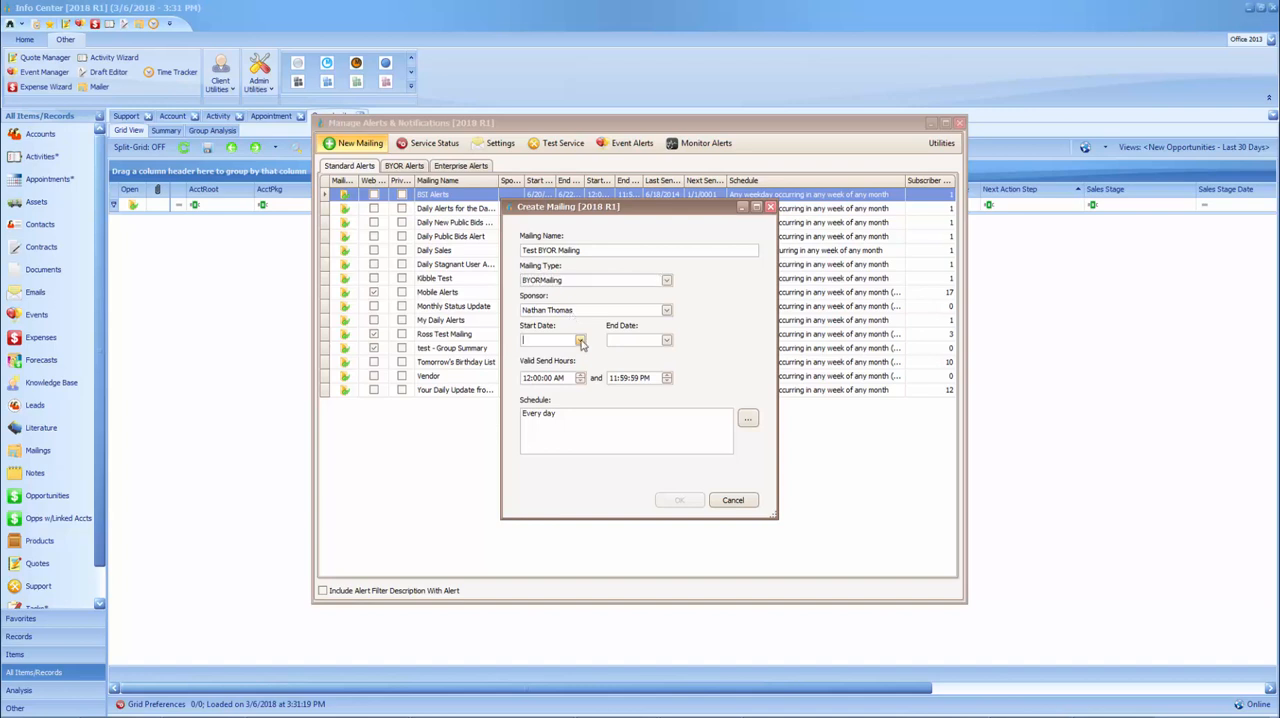
Set the mailing's start date to 3/6/2018, end date to 3/6/2099, and earliest valid send hour to 6:00:00 AM
click(580, 342)
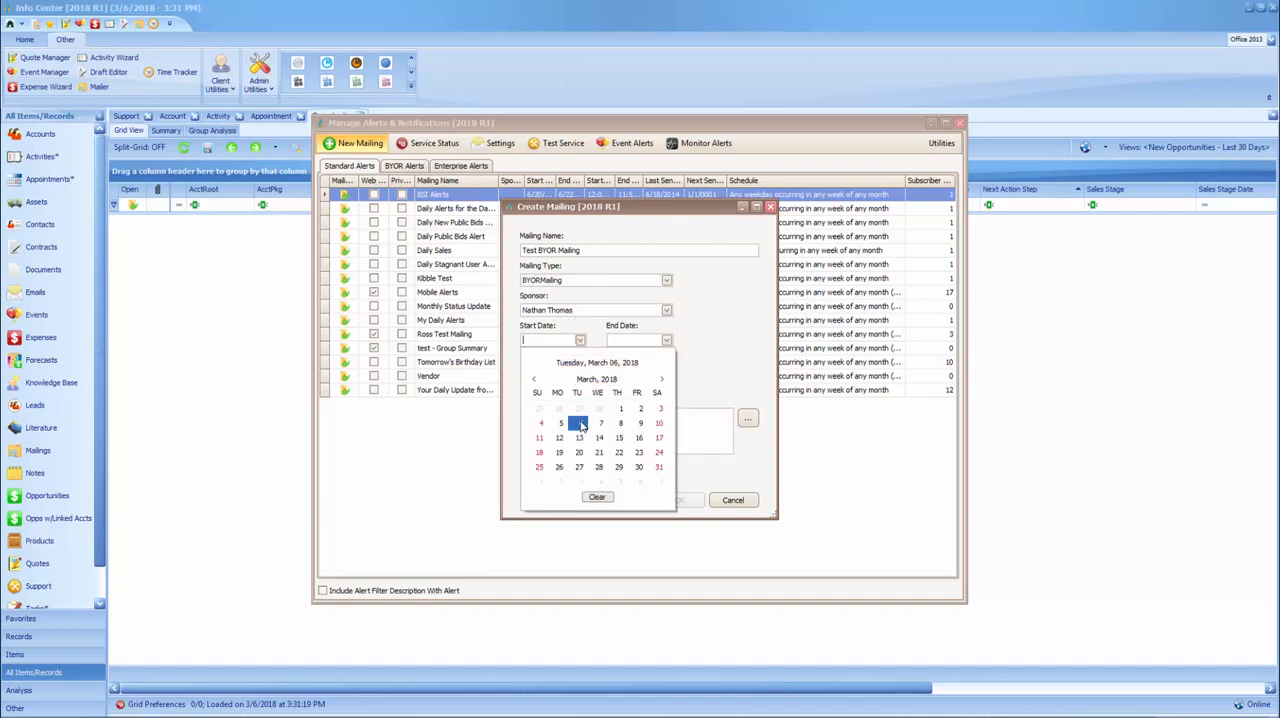
click(580, 425)
click(666, 341)
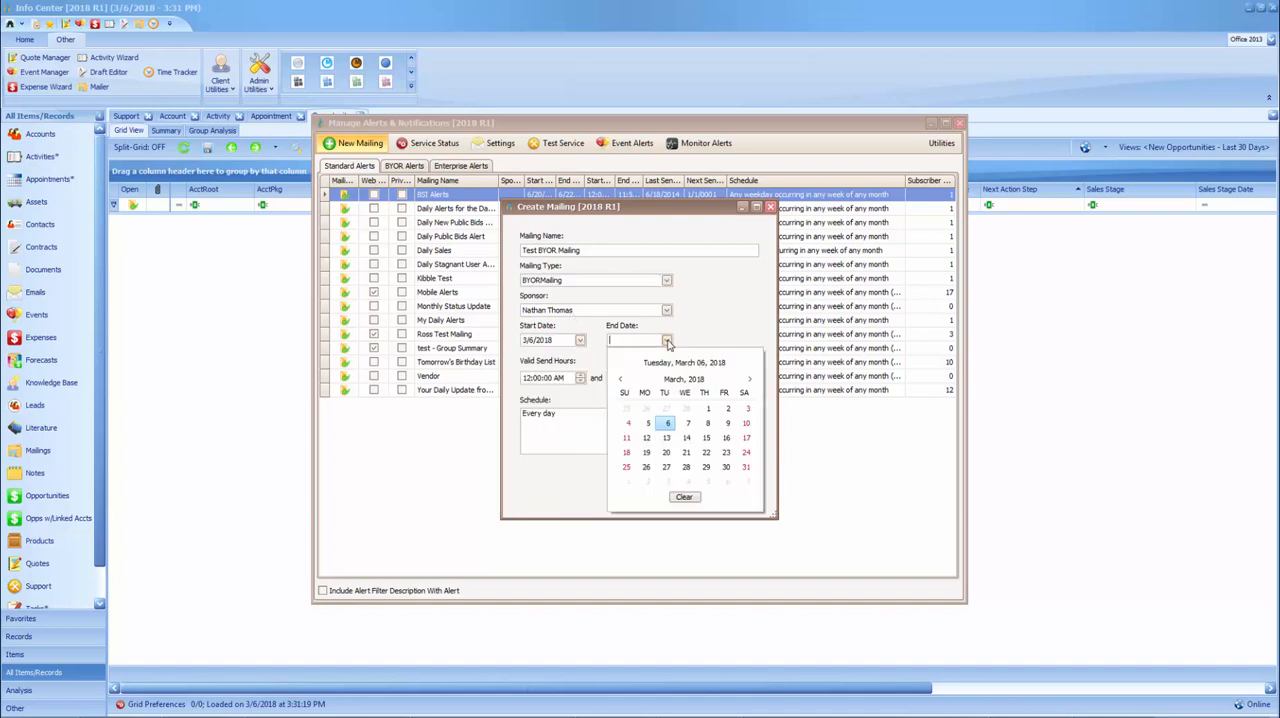
click(668, 423)
click(641, 341)
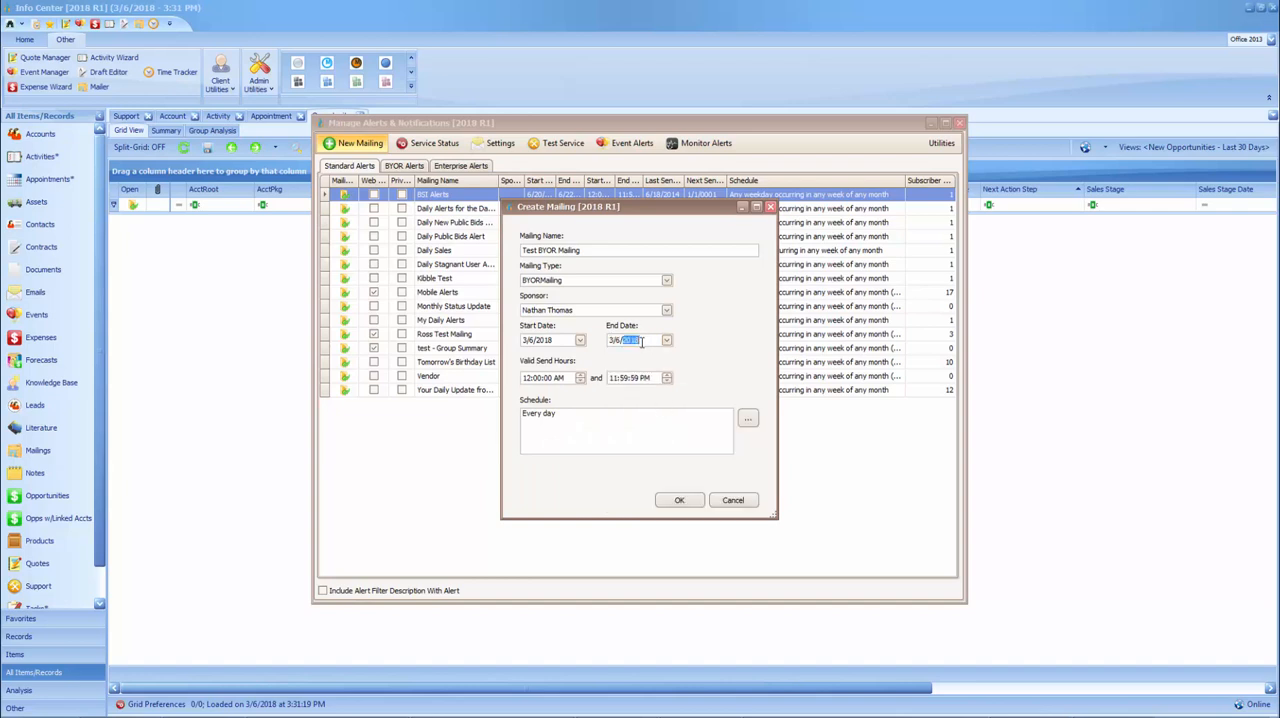
text(2099)
click(527, 378)
text(6)
Schedule the mailing to recur every week on Monday only, and save the new mailing
click(748, 418)
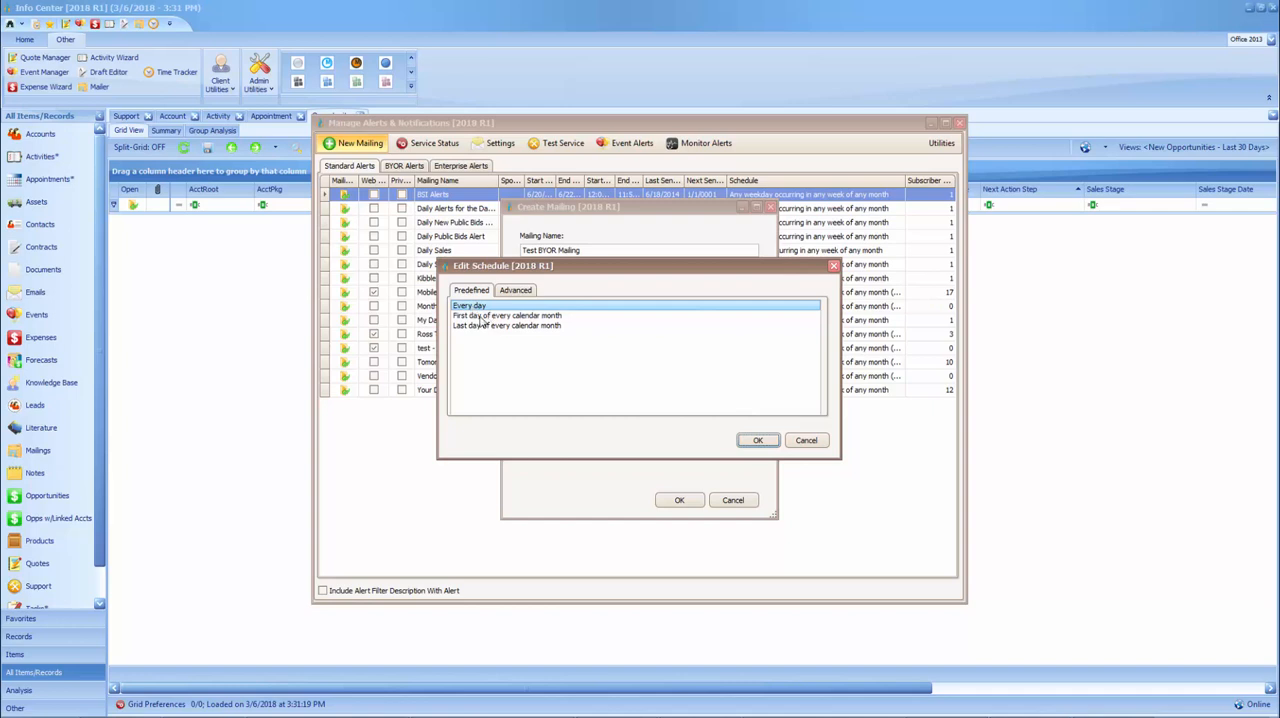
click(517, 291)
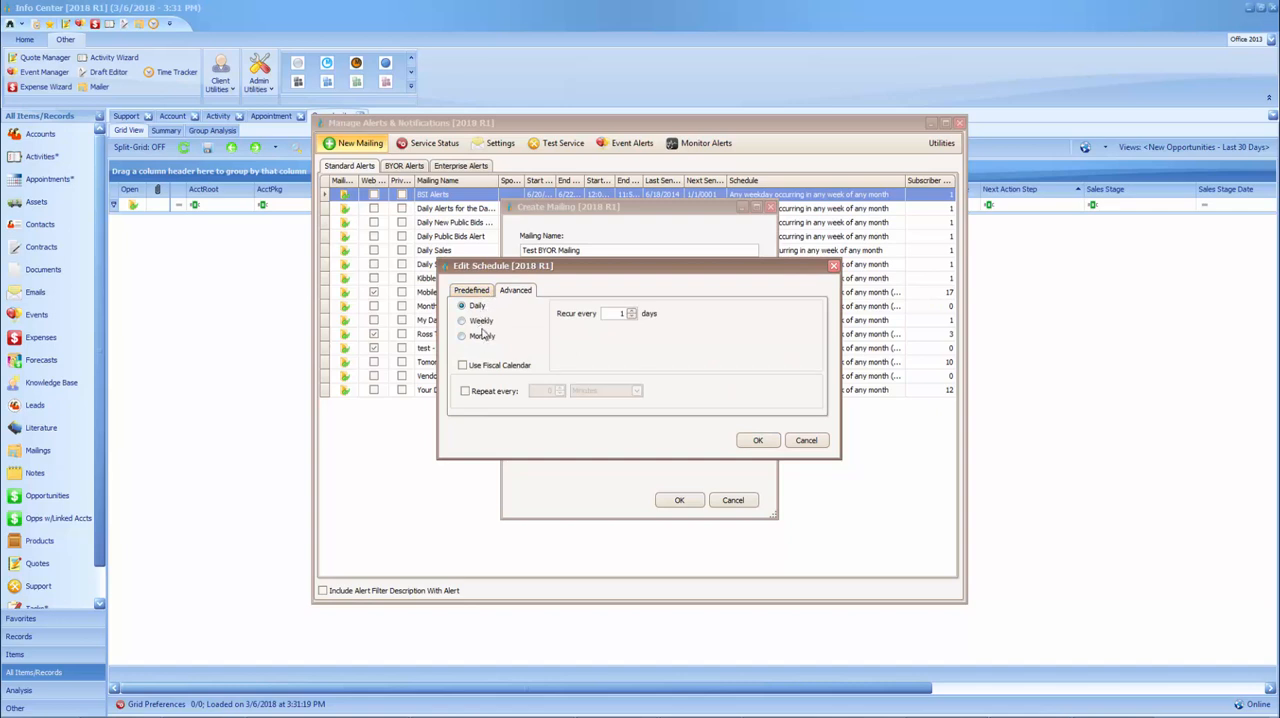
click(478, 323)
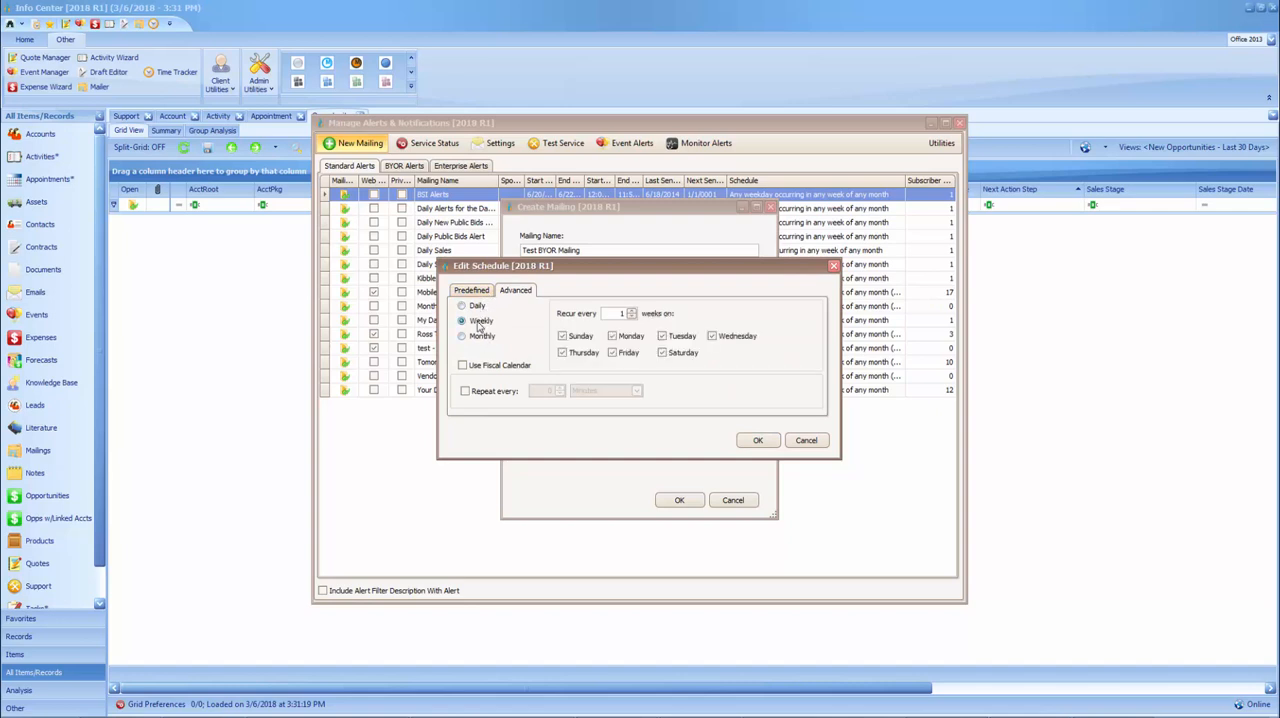
click(564, 337)
click(564, 353)
click(613, 353)
click(663, 353)
click(663, 337)
click(713, 337)
click(757, 440)
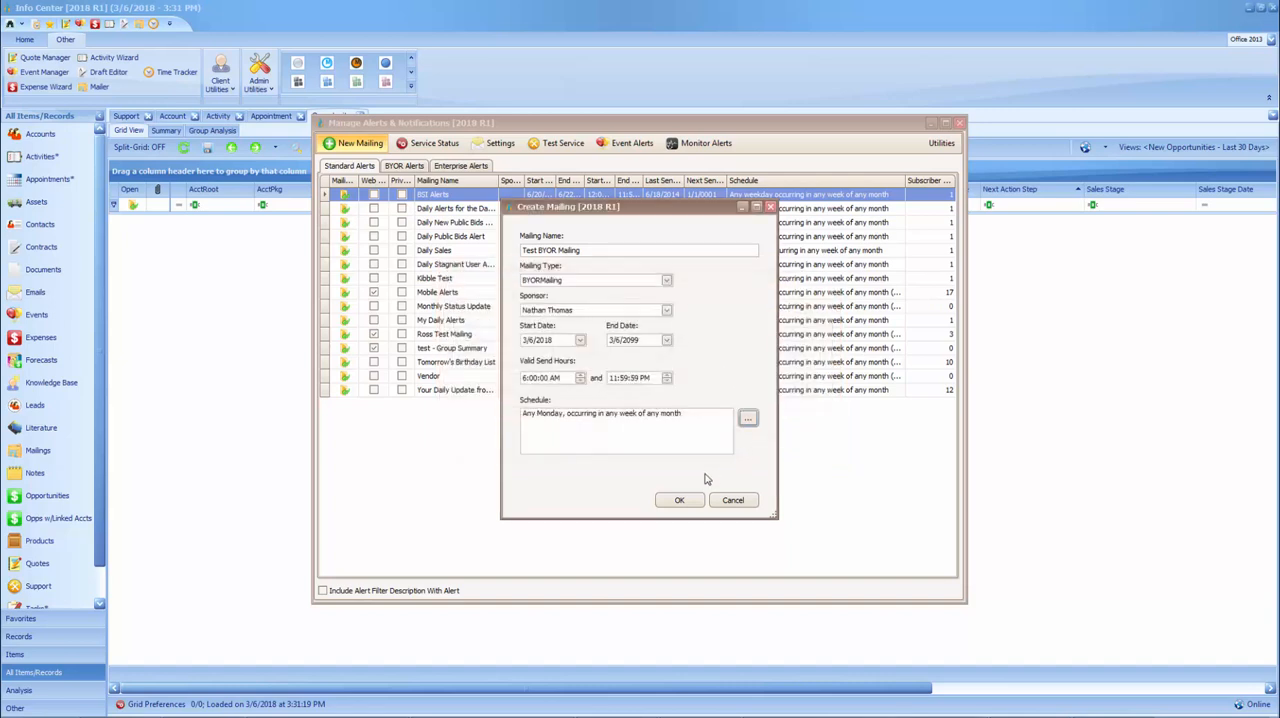
click(681, 500)
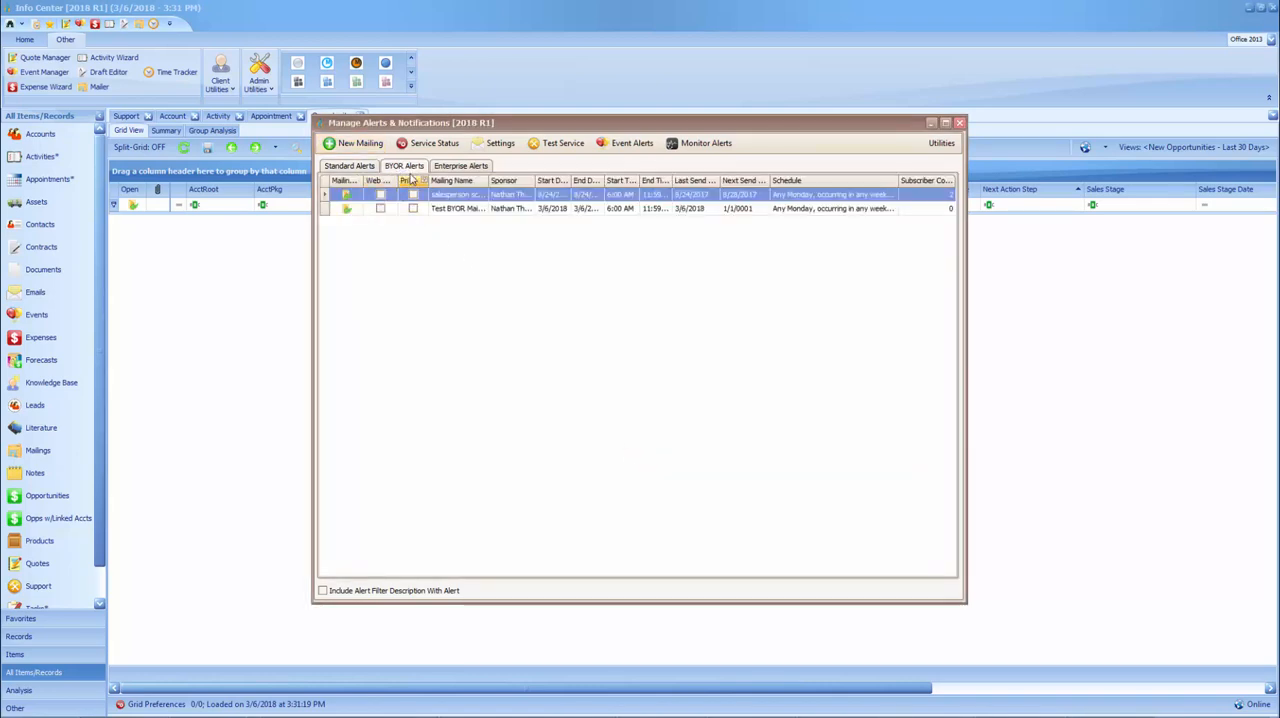
Set the next send date of Test BYOR Mailing to 3/12/2018 at 8 AM
click(741, 209)
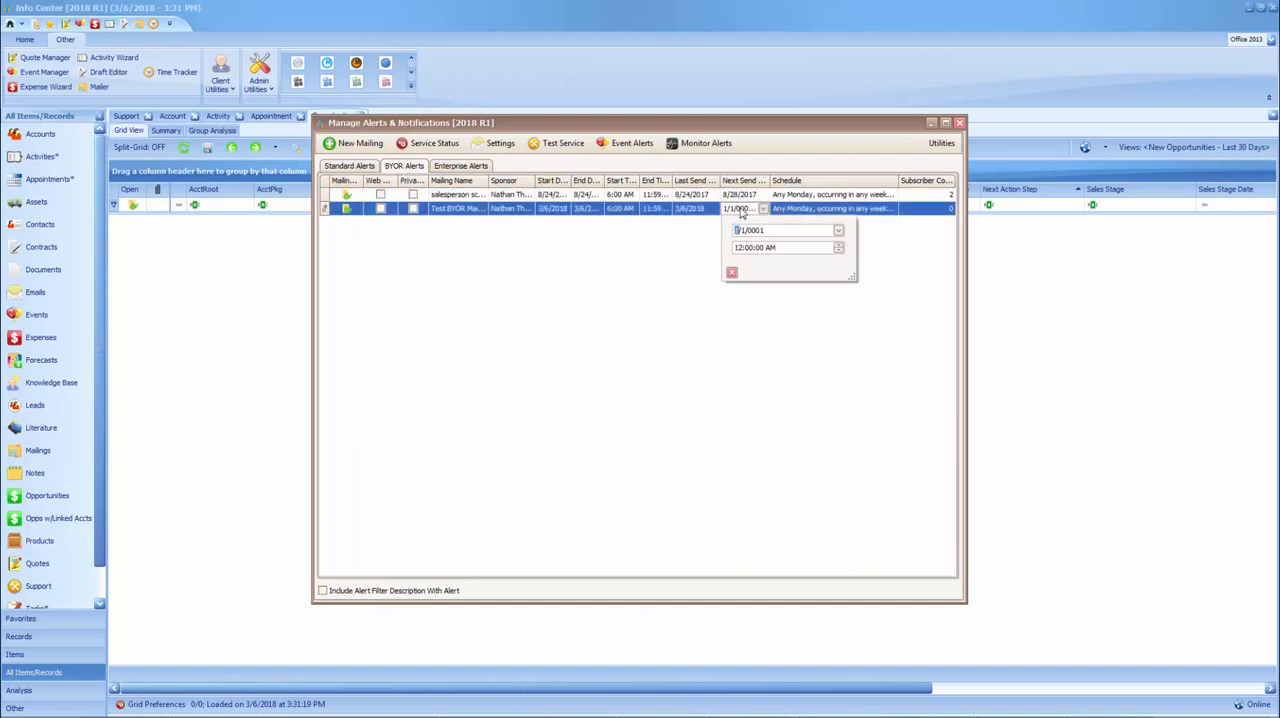
click(838, 231)
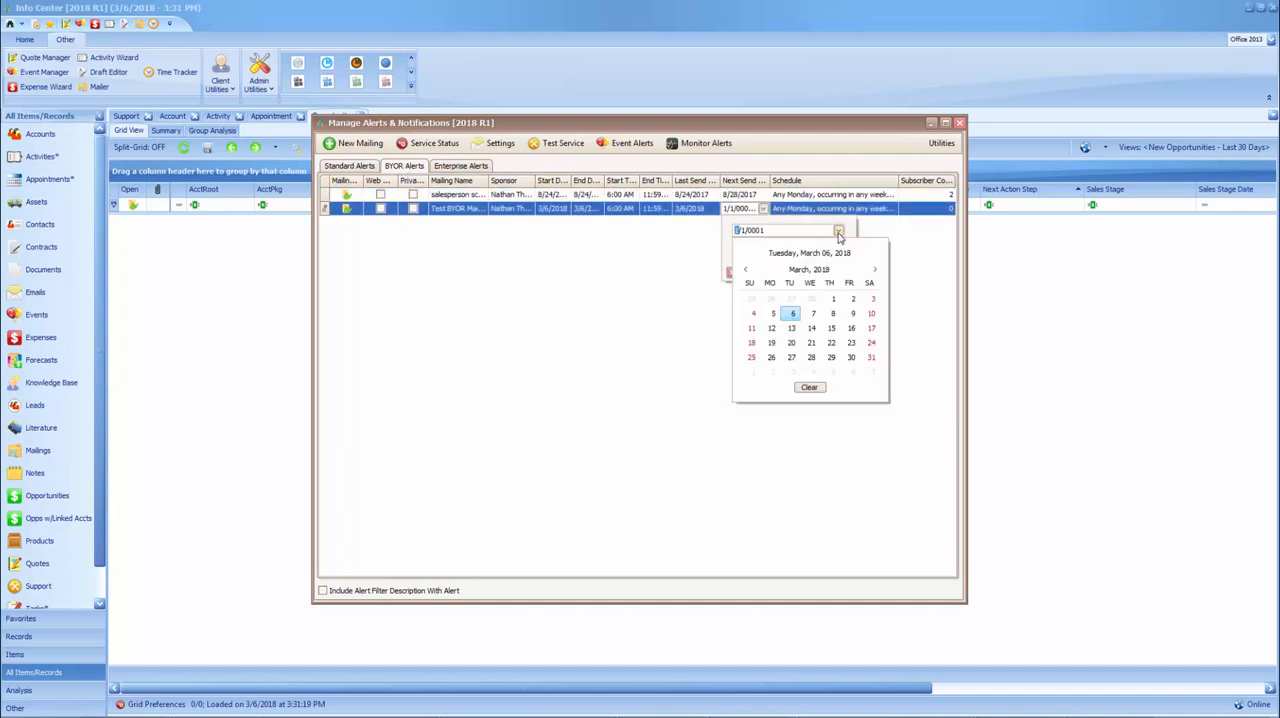
click(771, 328)
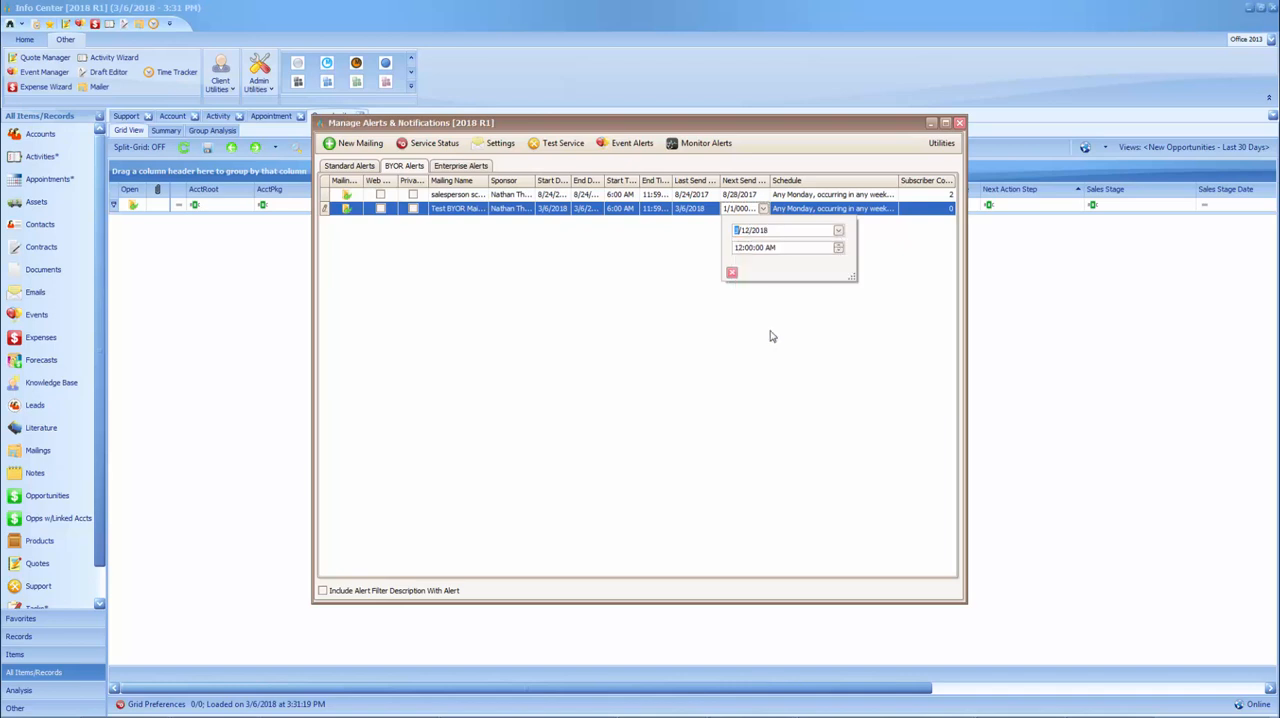
click(737, 247)
text(8)
click(731, 272)
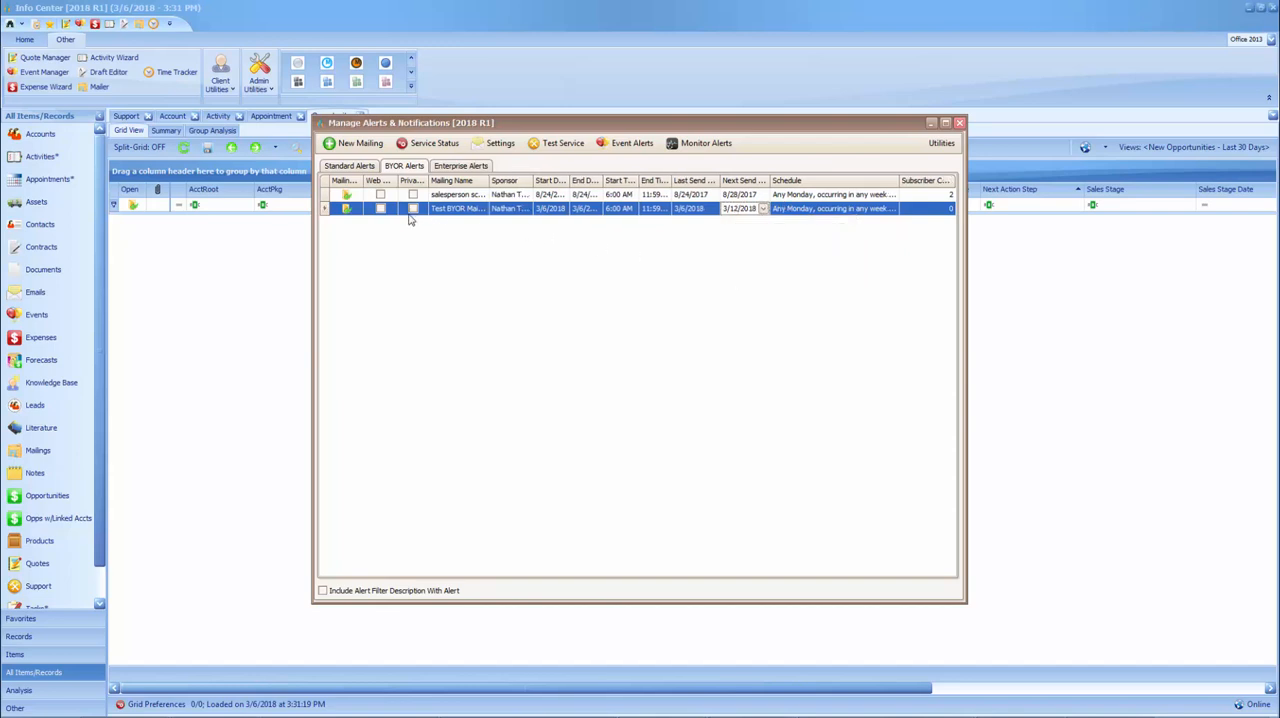
Open Test BYOR Mailing and examine the reports available for linking, leaving without adding any
click(348, 212)
click(348, 212)
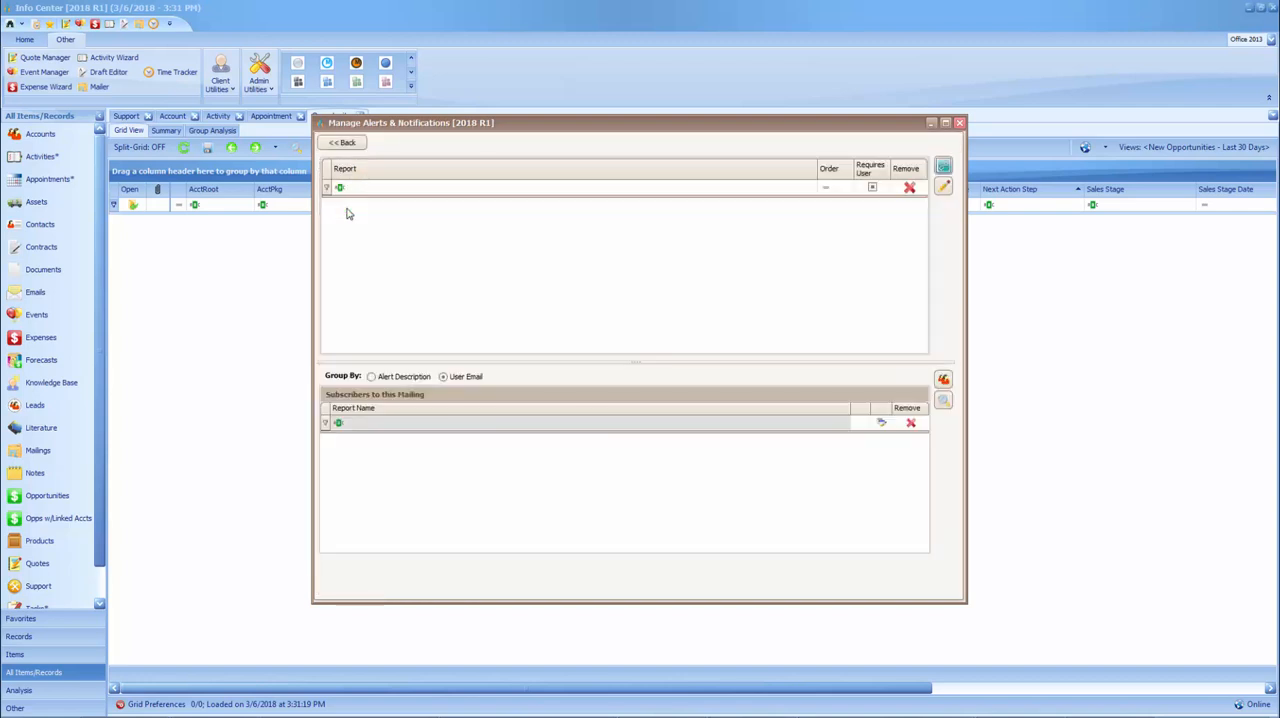
click(944, 166)
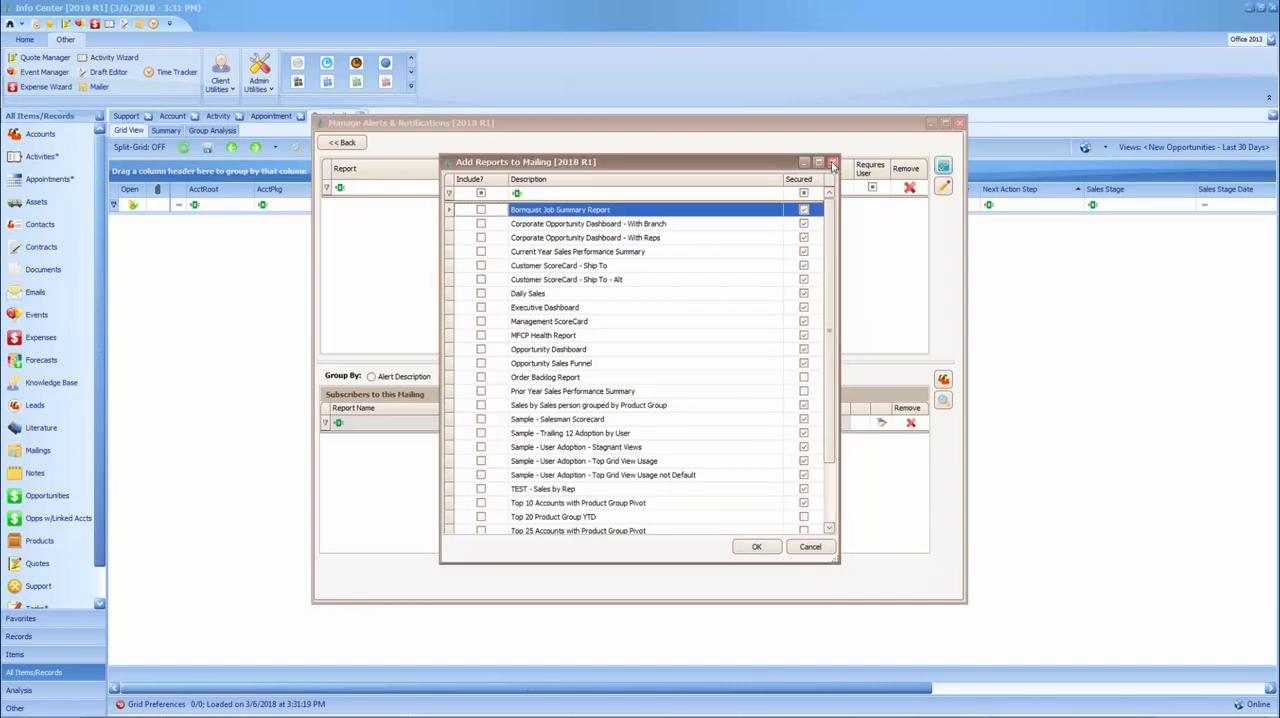
click(831, 161)
click(959, 122)
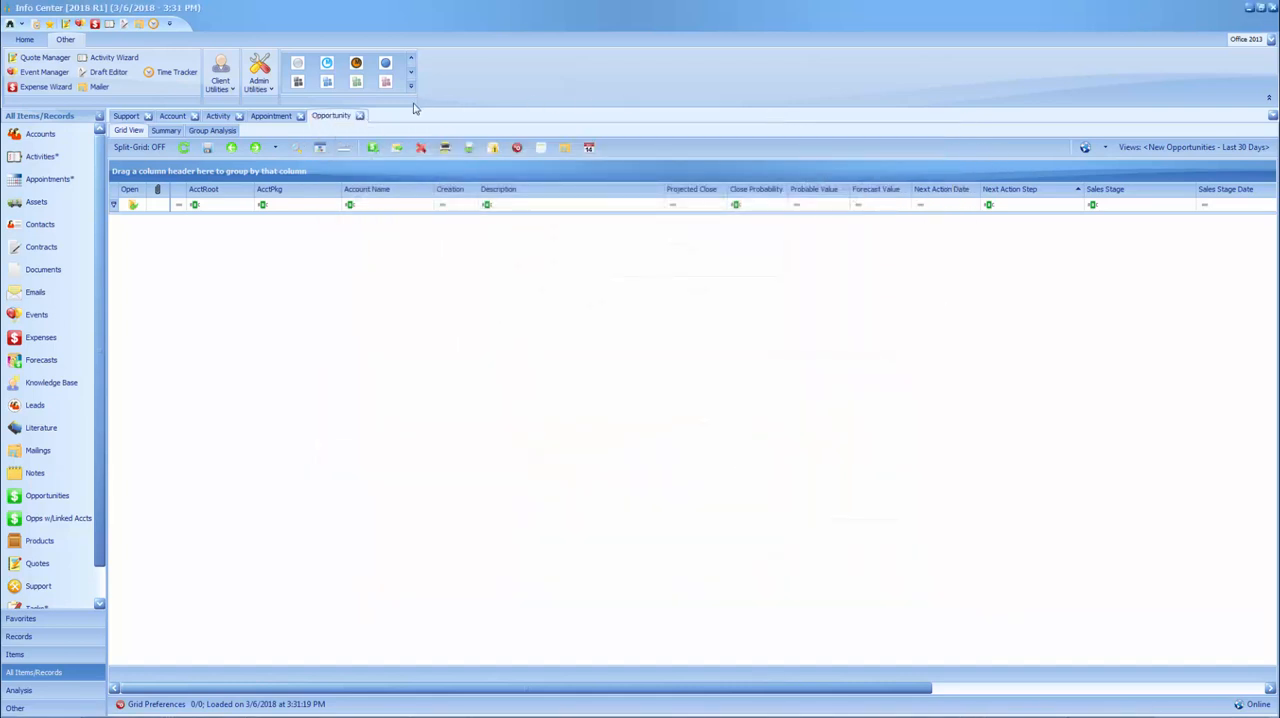
Enable the 2016 Opportunity Dashboard report in the User Permission Wizard's report permissions, and close the wizard
click(268, 88)
mouse_move(297, 140)
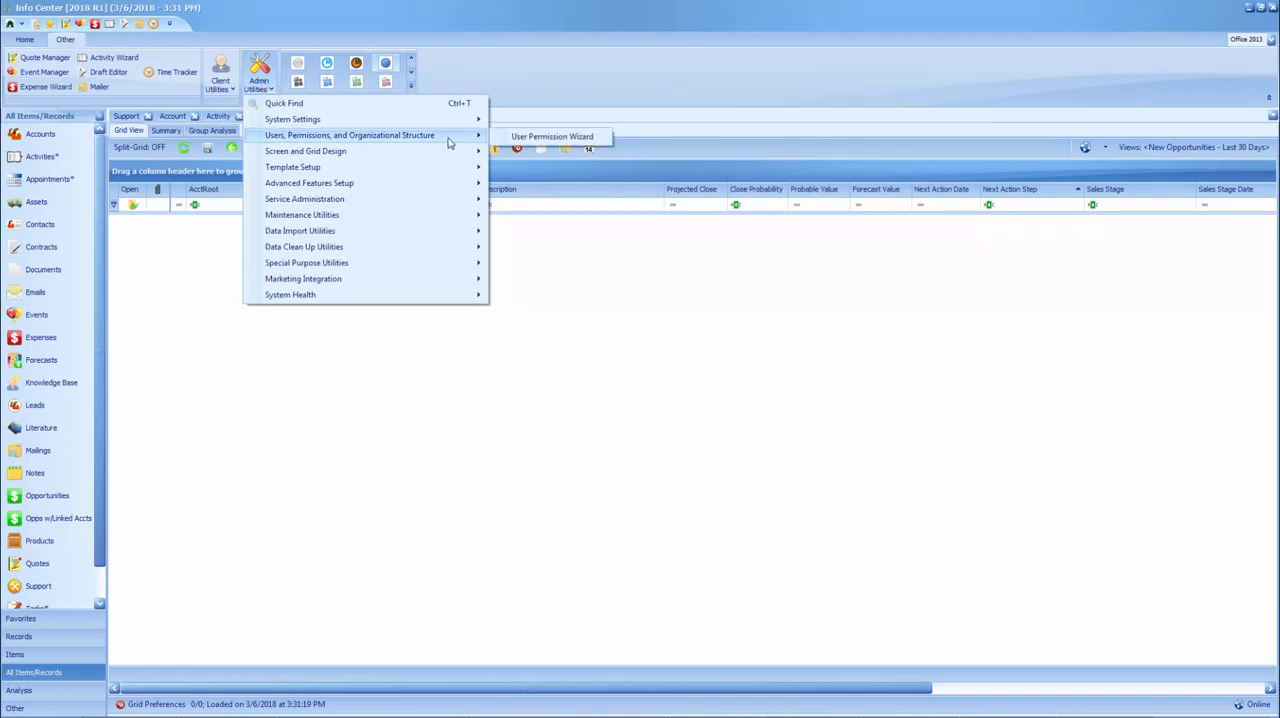
click(542, 140)
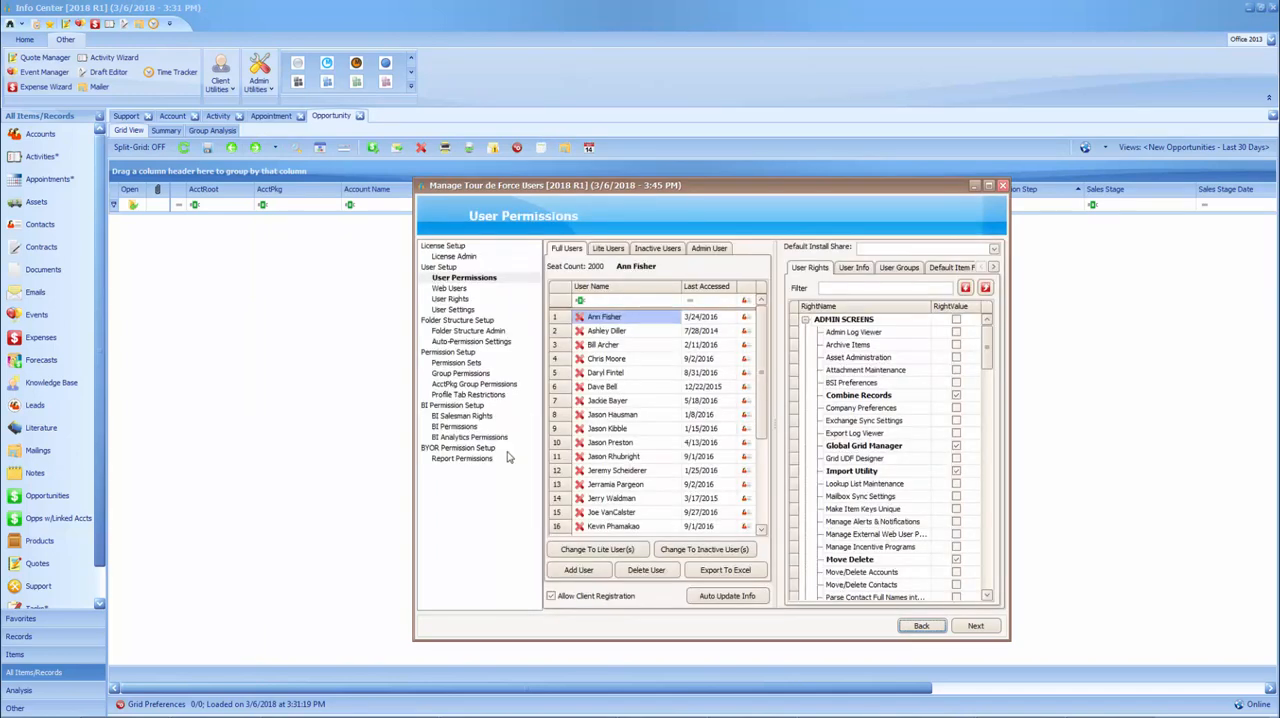
click(470, 458)
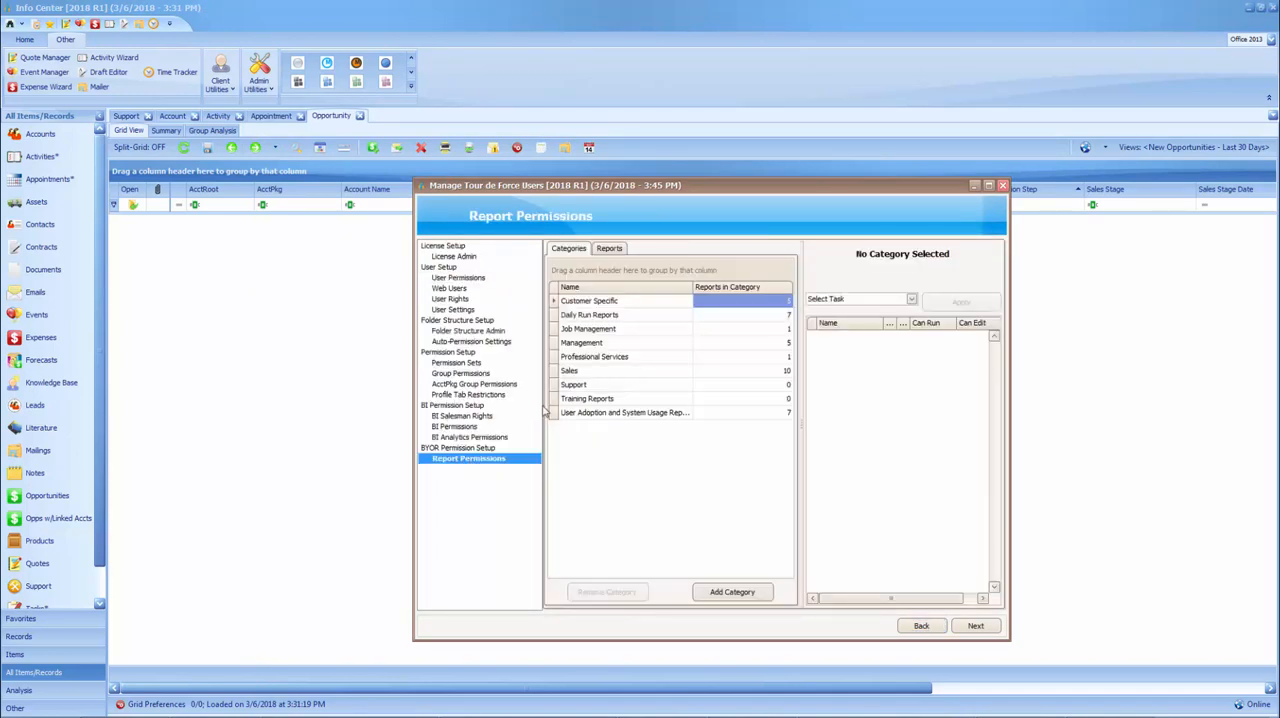
click(616, 250)
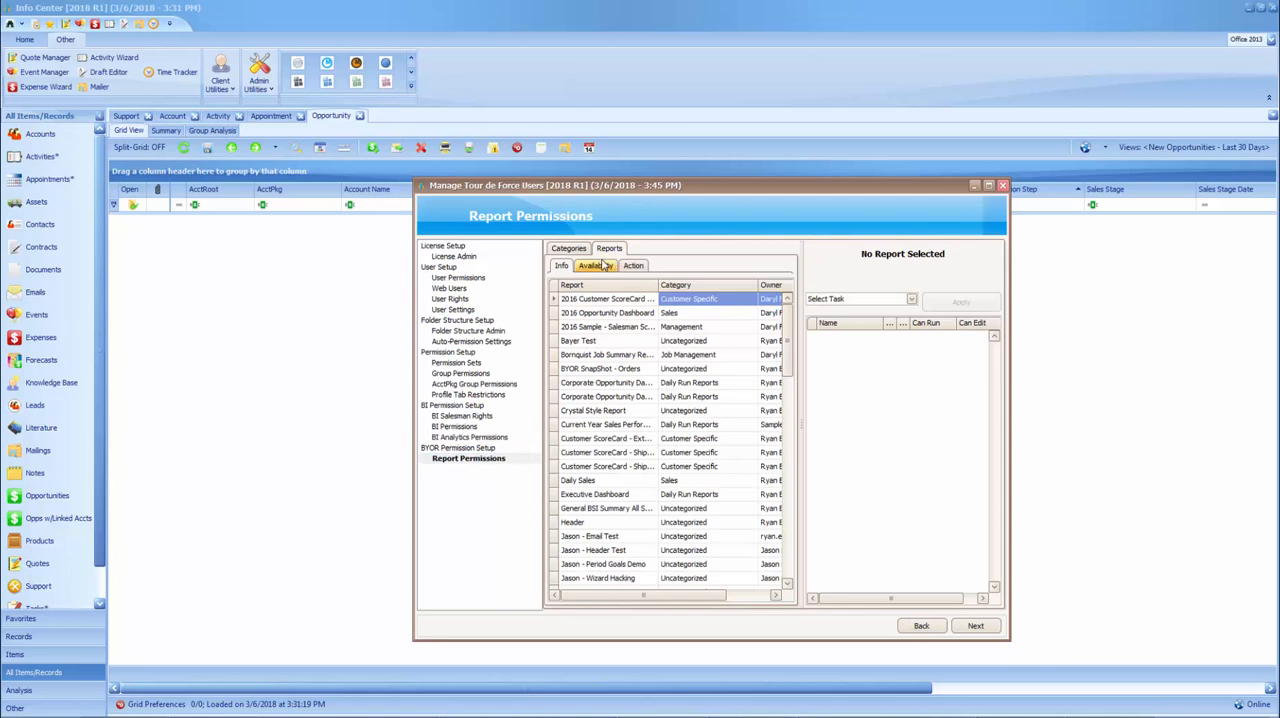
click(596, 267)
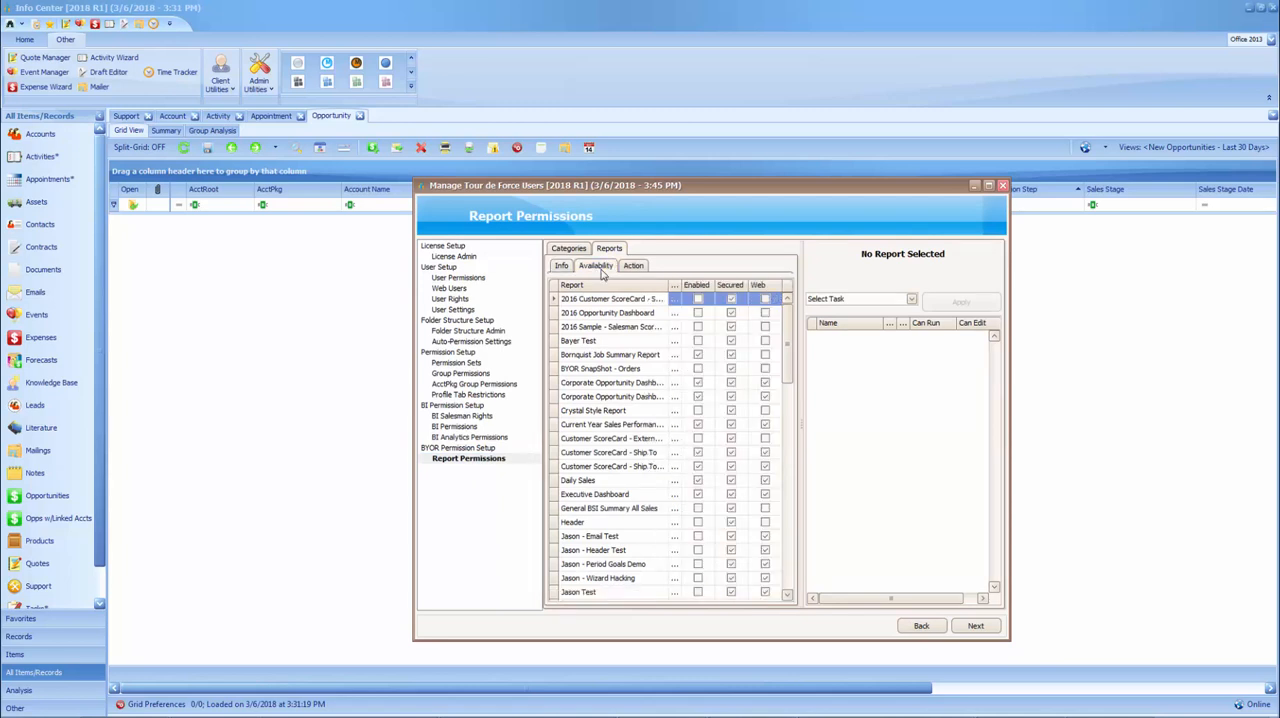
click(699, 316)
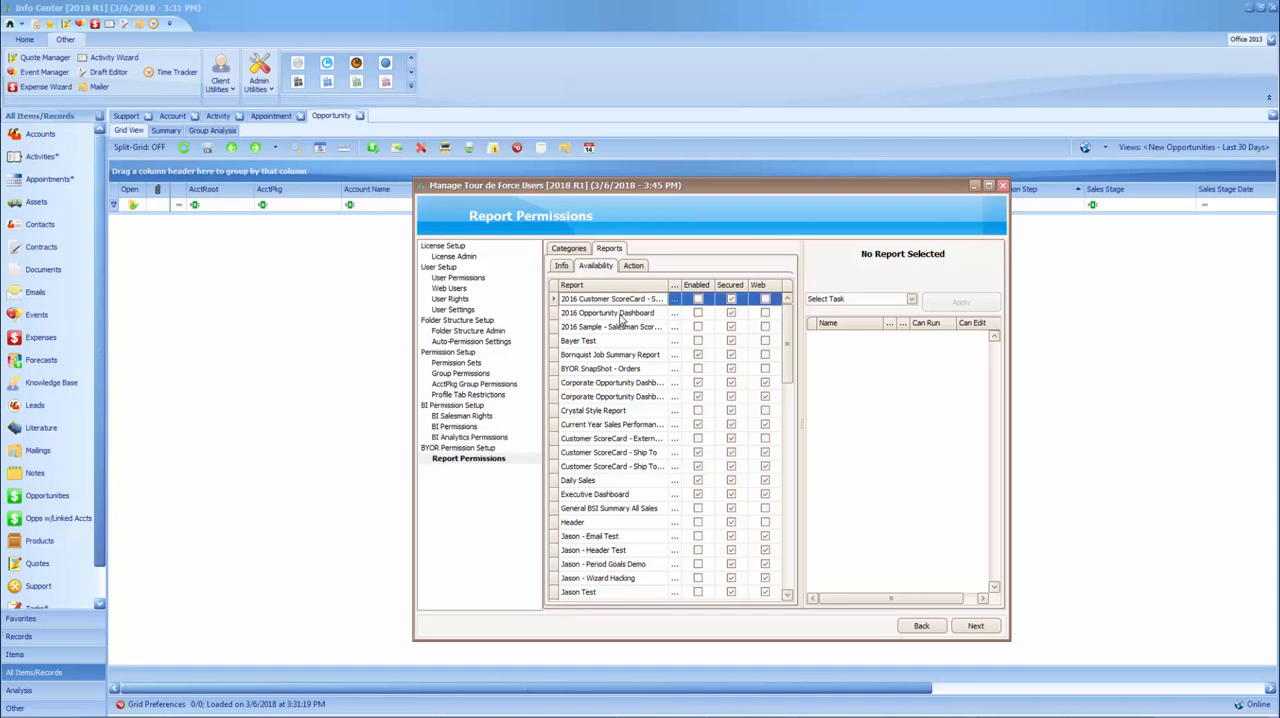
click(699, 314)
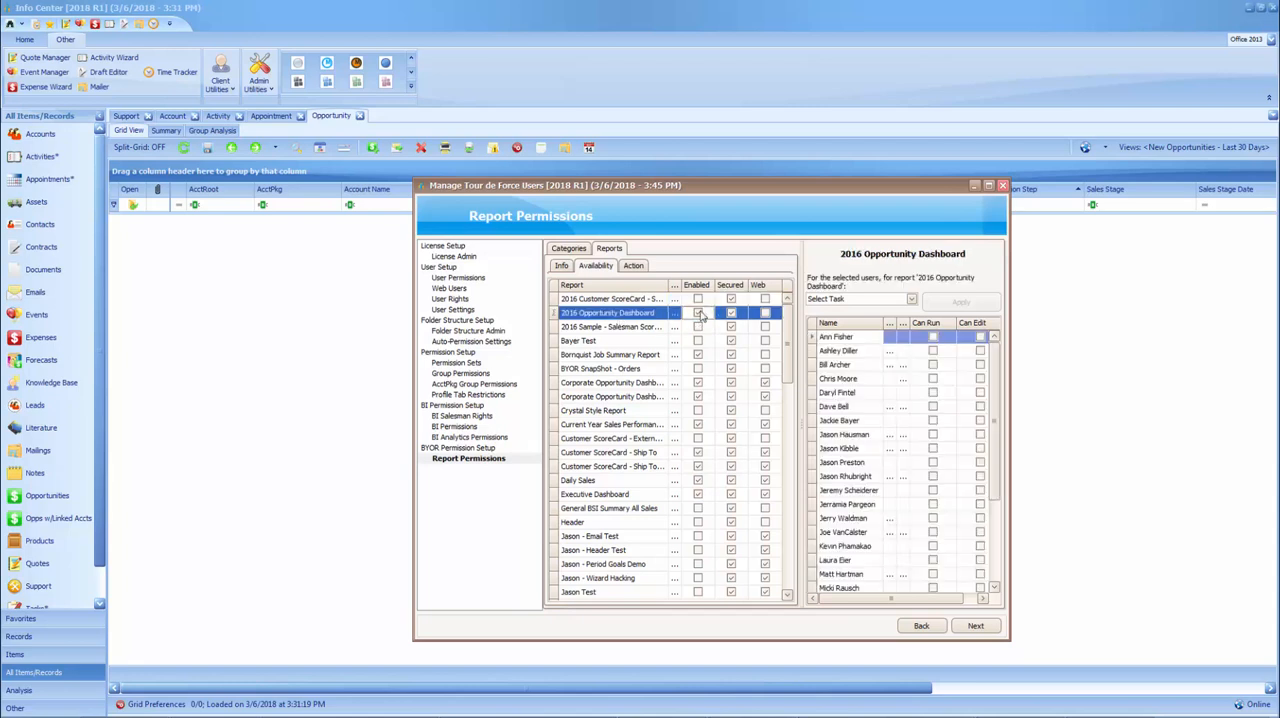
click(1002, 186)
Reopen Test BYOR Mailing in Manage Alerts & Notifications and link the 2016 Opportunity Dashboard report to it
click(259, 80)
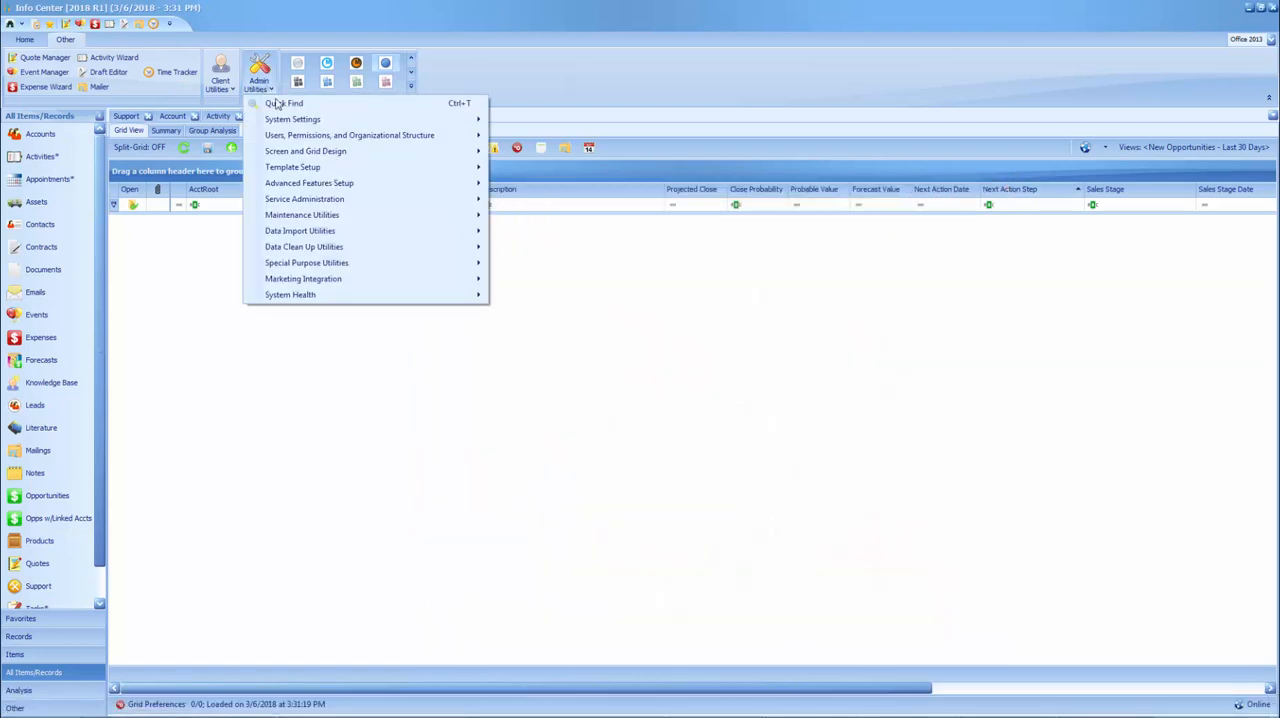
mouse_move(311, 186)
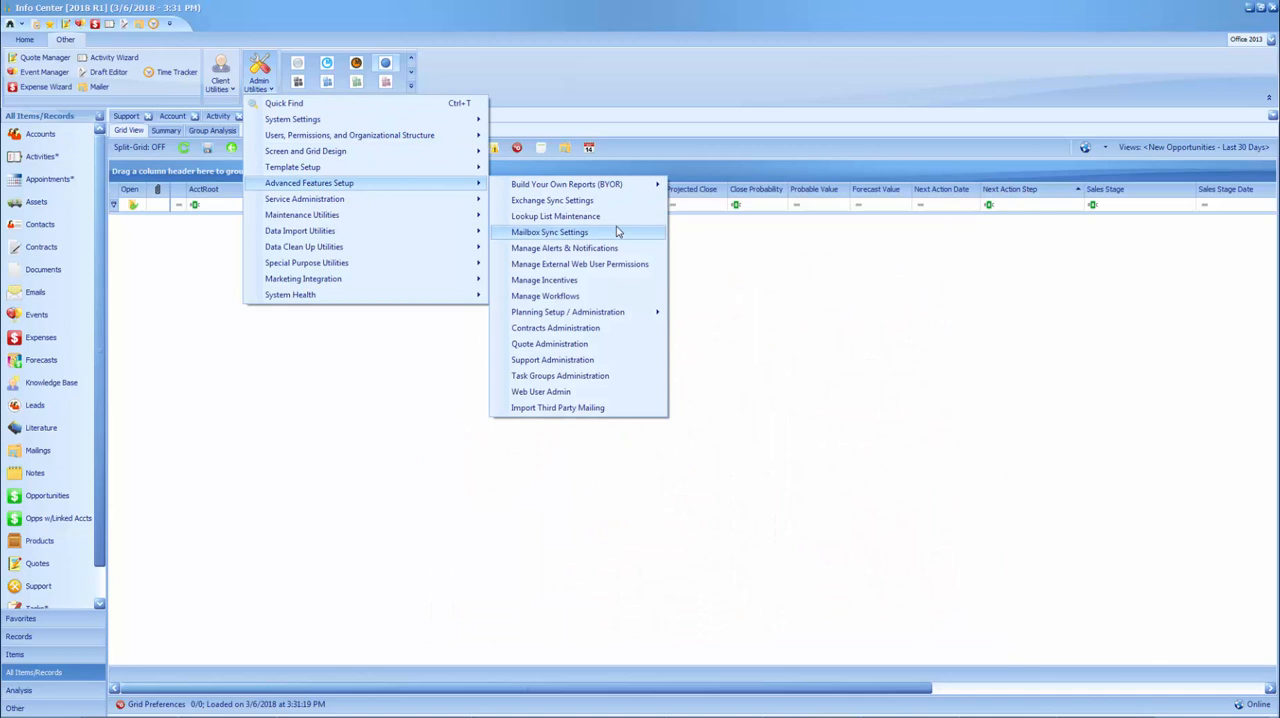
click(553, 250)
click(405, 166)
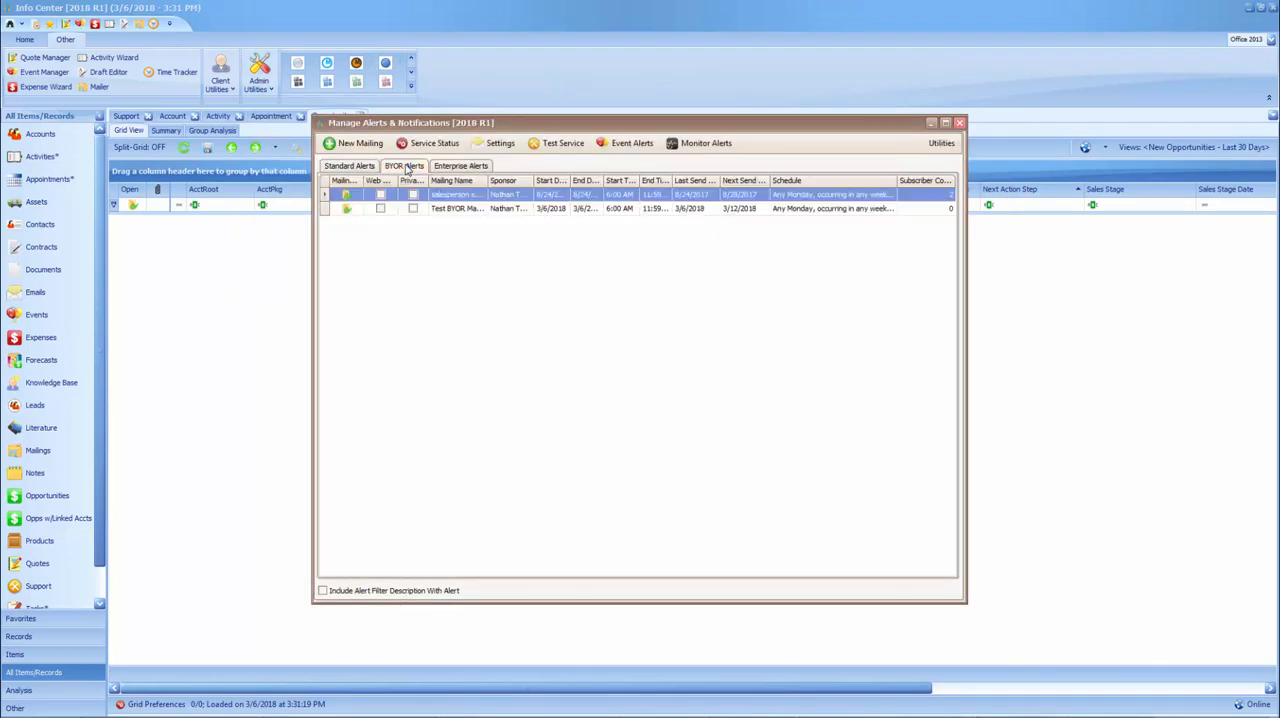
double_click(345, 209)
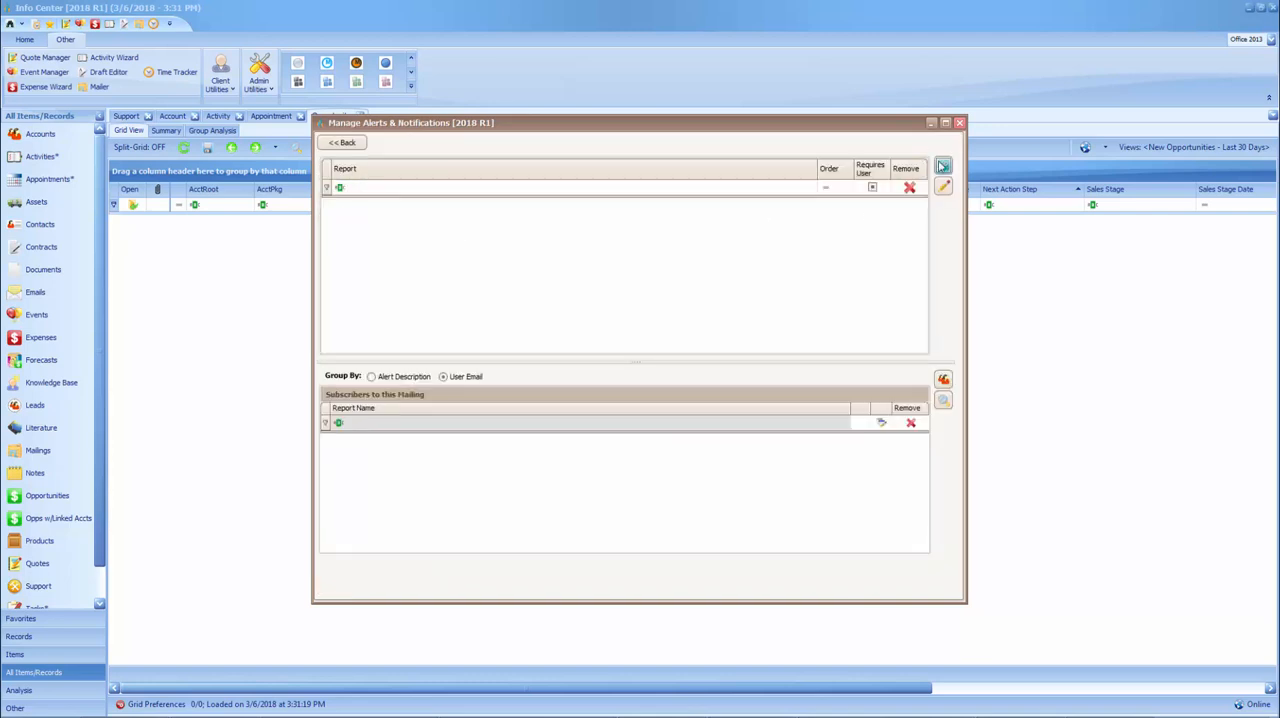
click(943, 166)
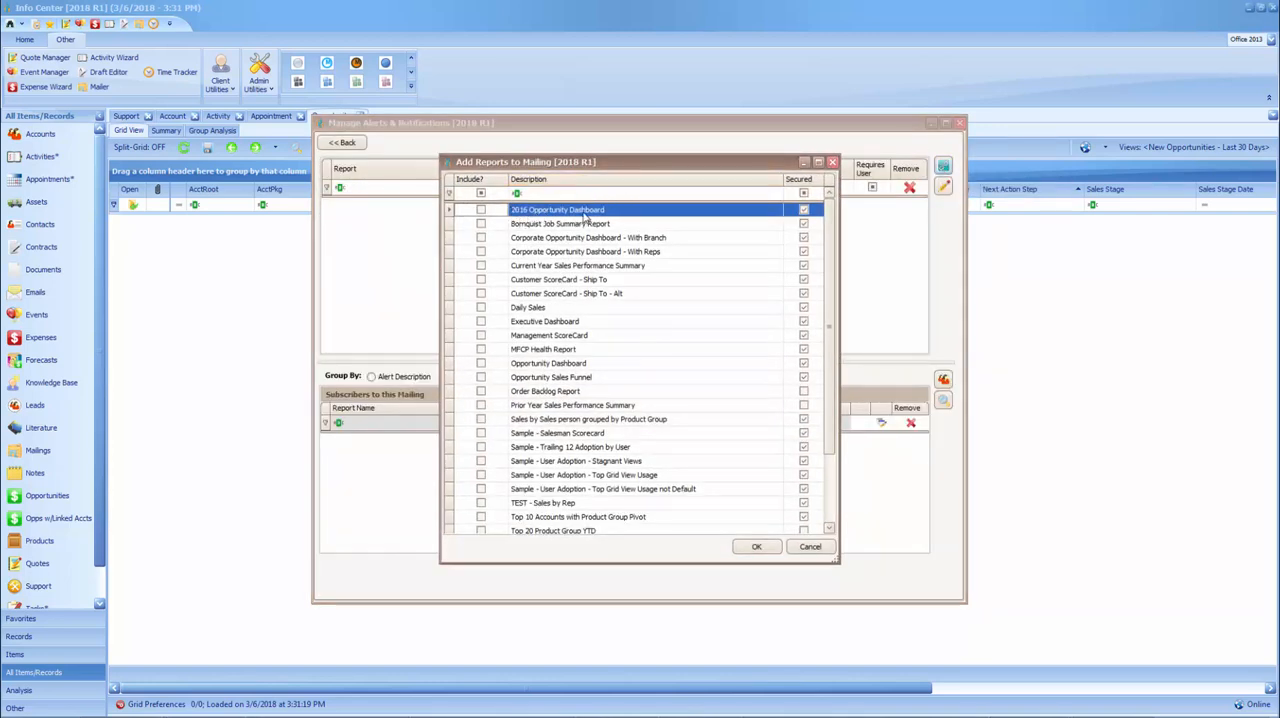
click(481, 211)
click(756, 548)
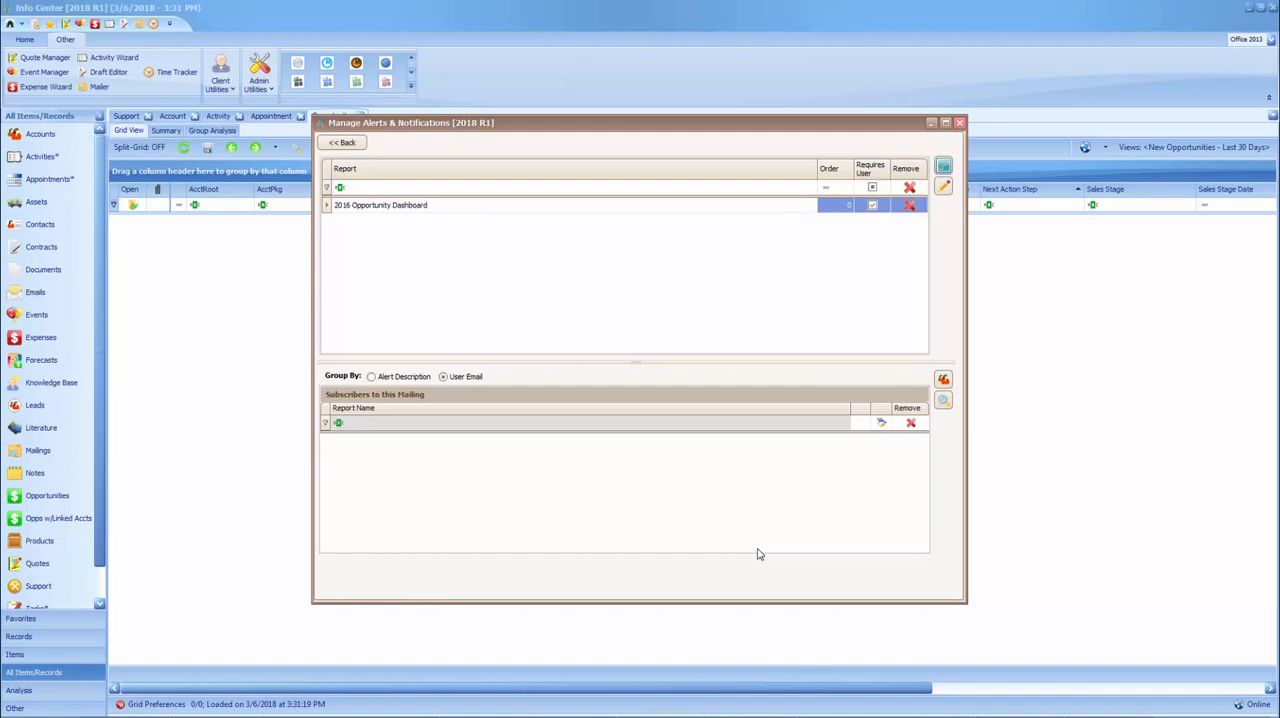
Subscribe the first two listed users to the 2016 Opportunity Dashboard report, without limiting the list to users already in the mailing
click(944, 189)
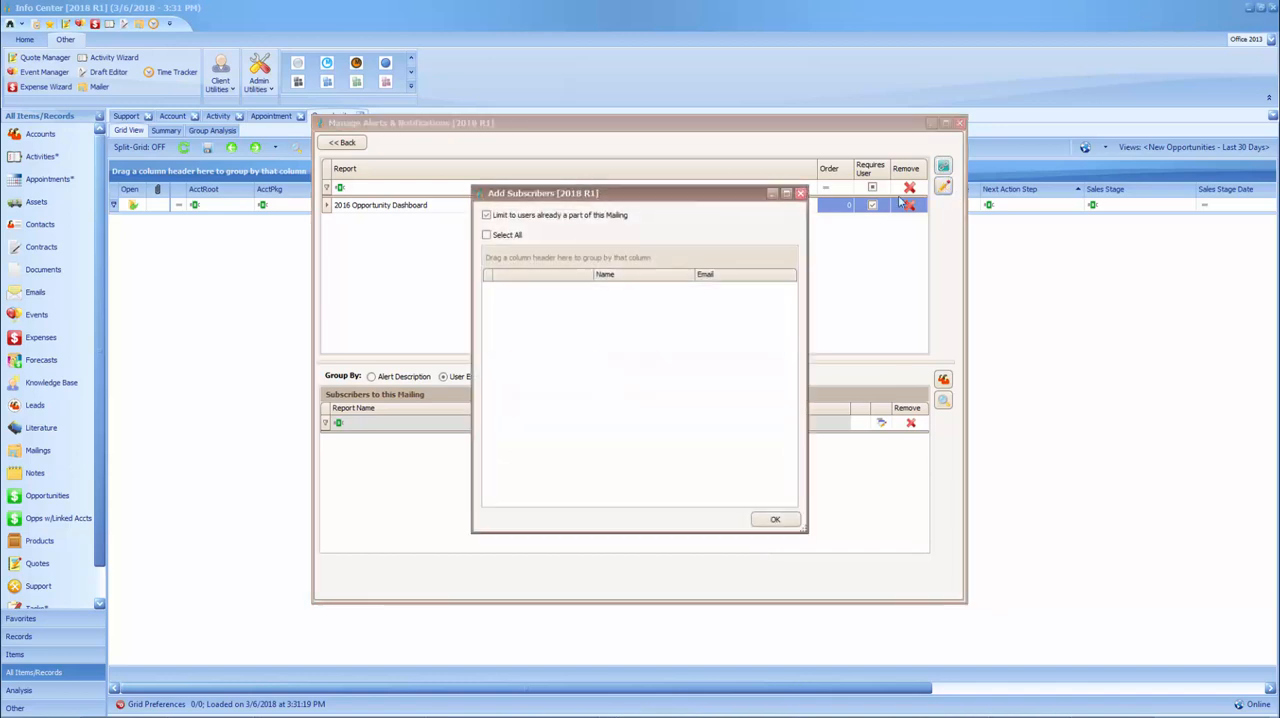
click(487, 216)
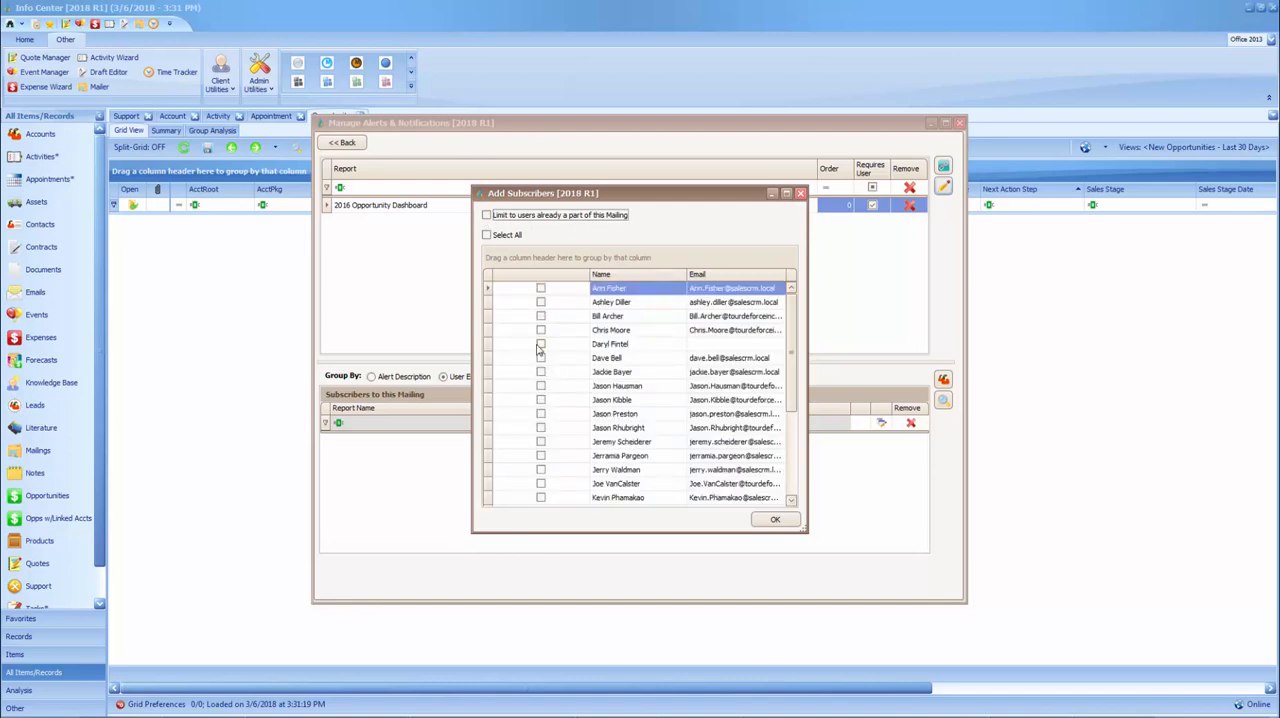
click(541, 289)
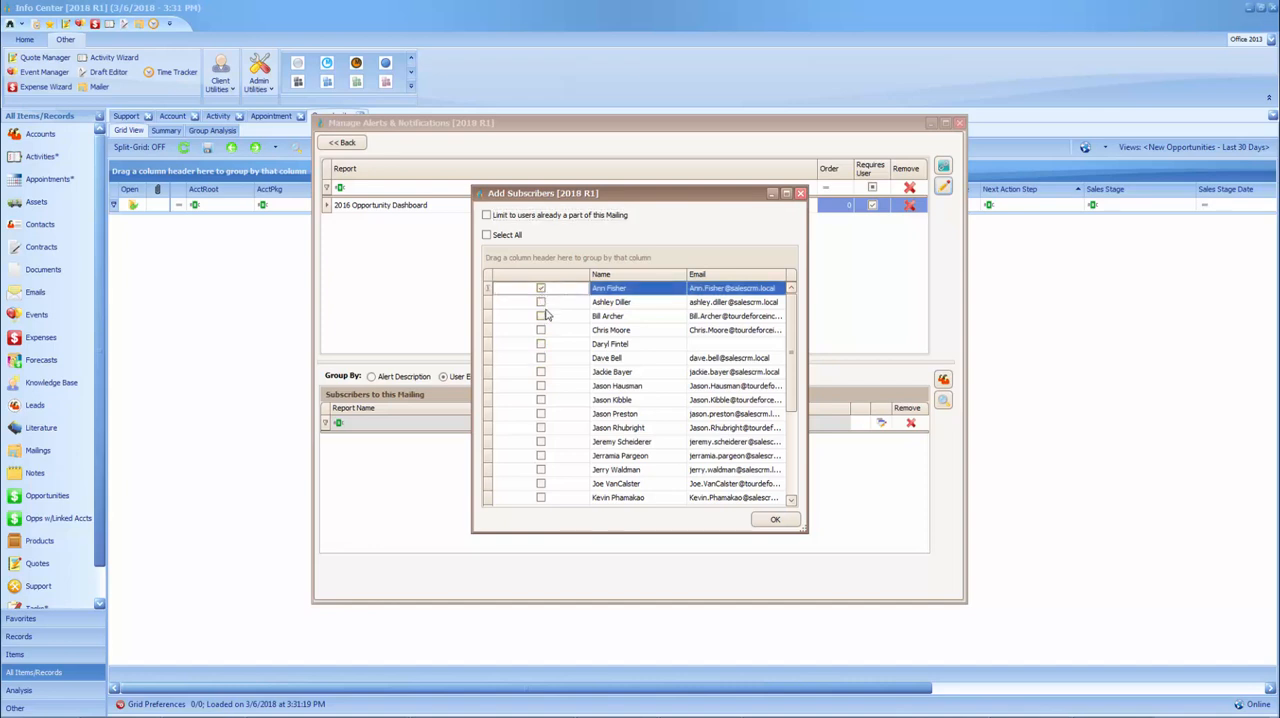
click(541, 302)
click(776, 521)
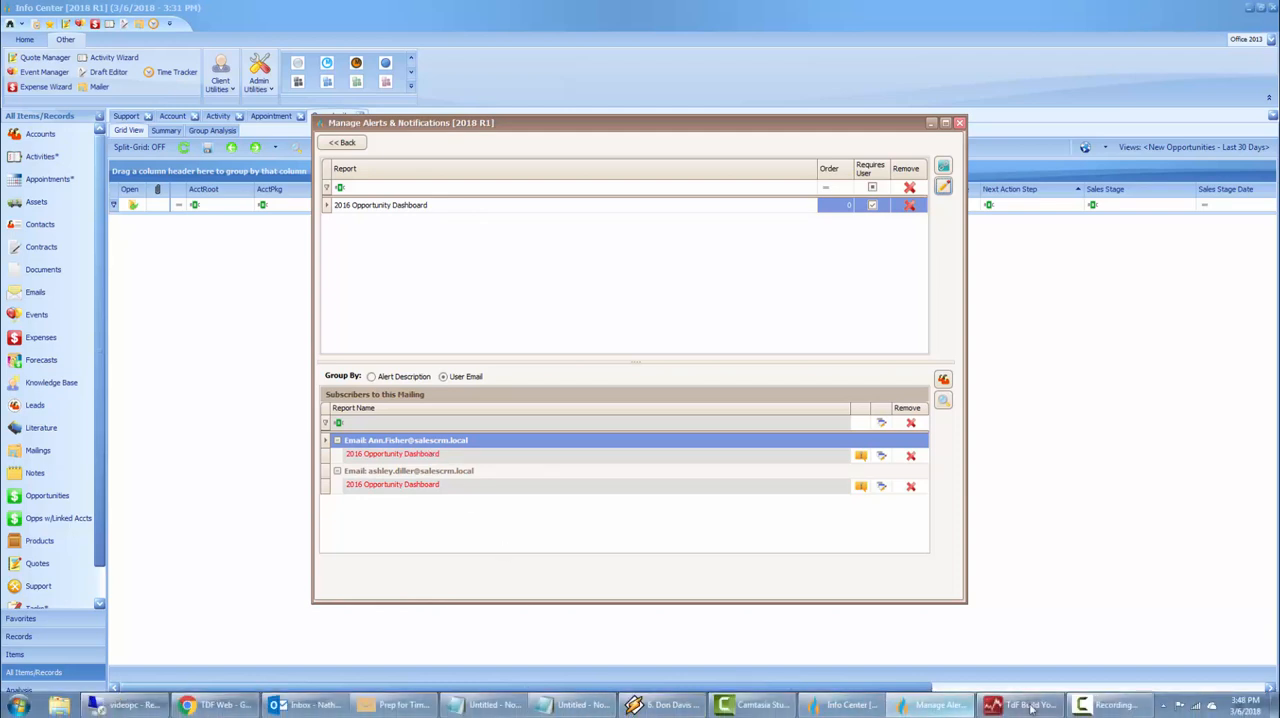
Switch to the TDF Build Your Own Reports Editor and view the untitled report's AutoBSID account selection, closing it without changes
click(1040, 706)
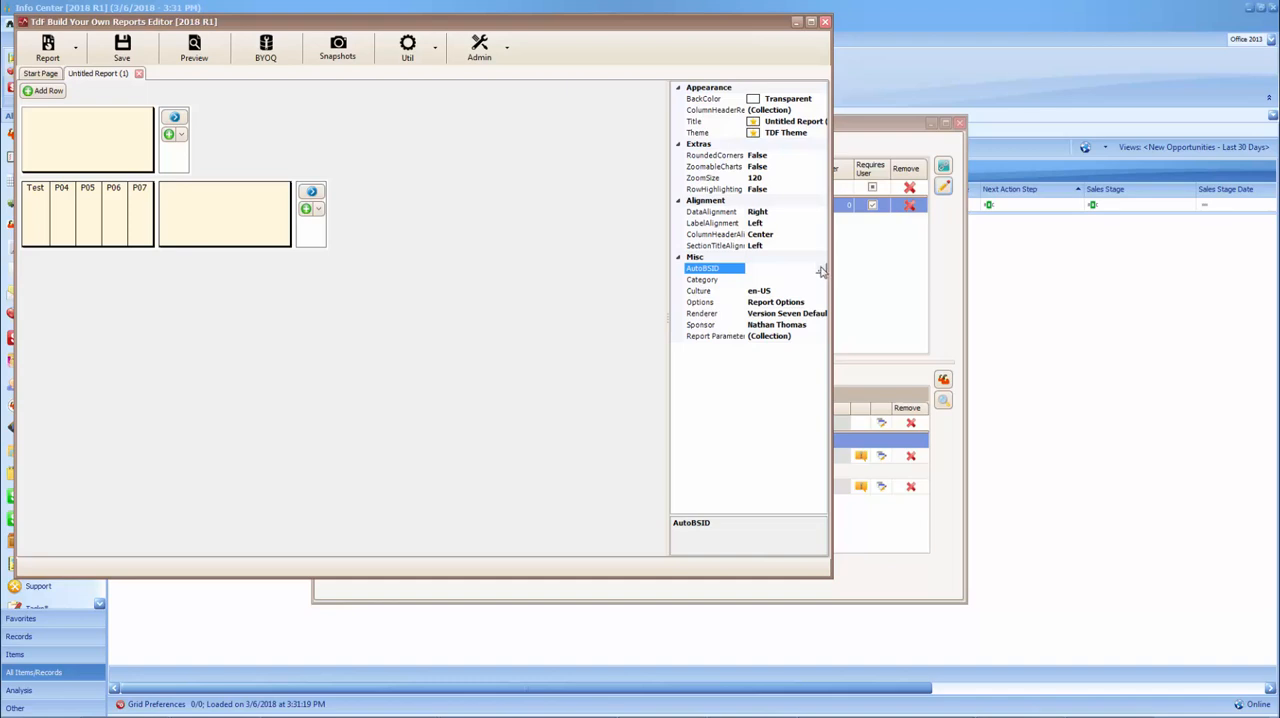
click(820, 268)
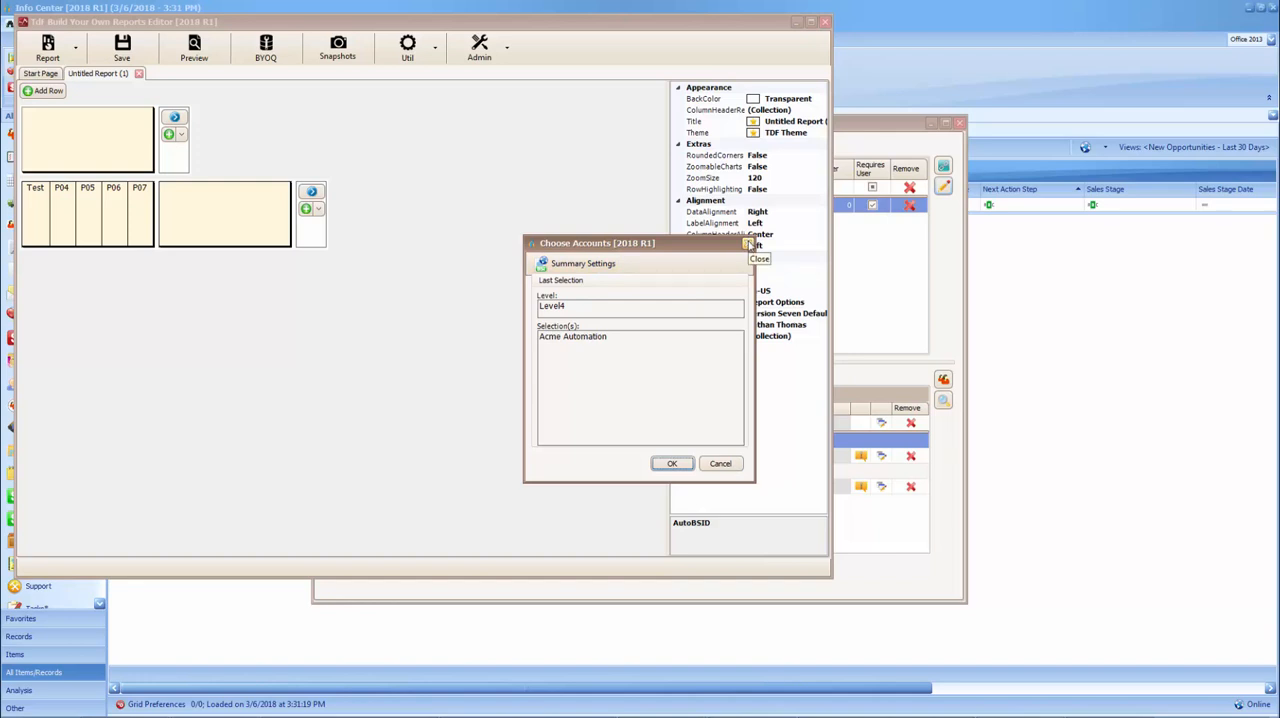
click(748, 244)
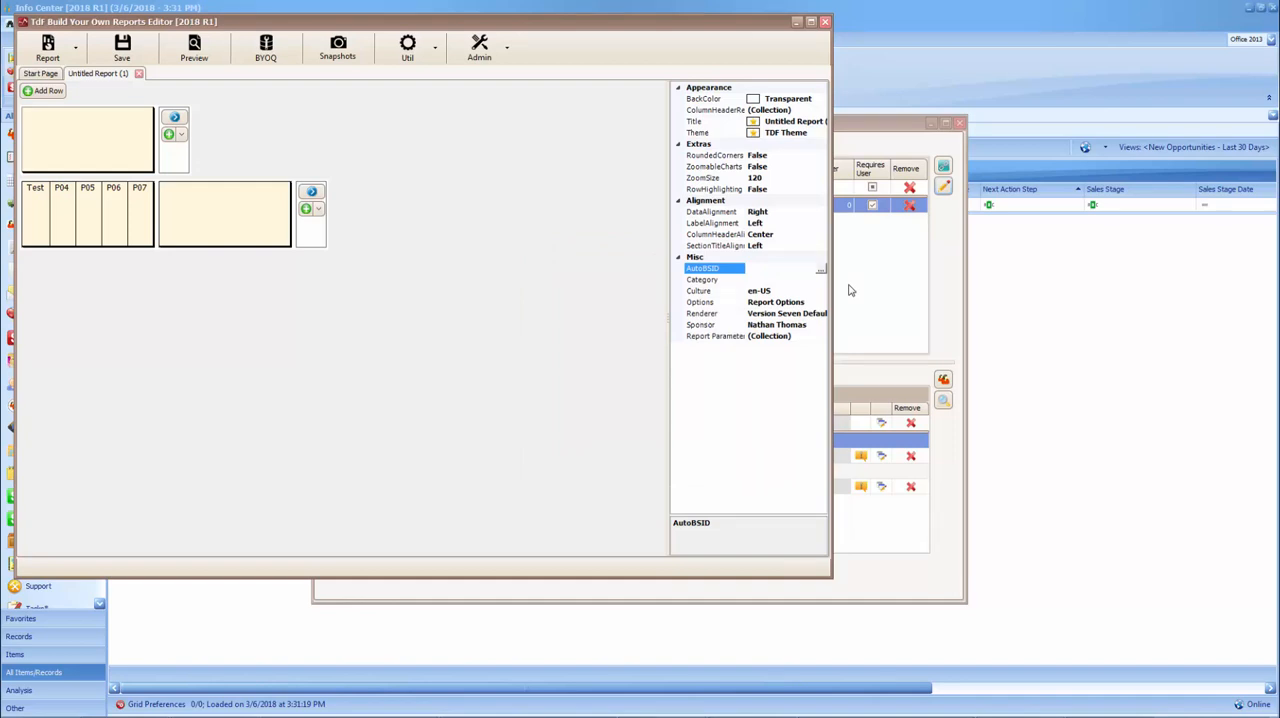
Return to Manage Alerts & Notifications and filter the first subscriber's 2016 Opportunity Dashboard report to the Boston Branch account root
click(849, 290)
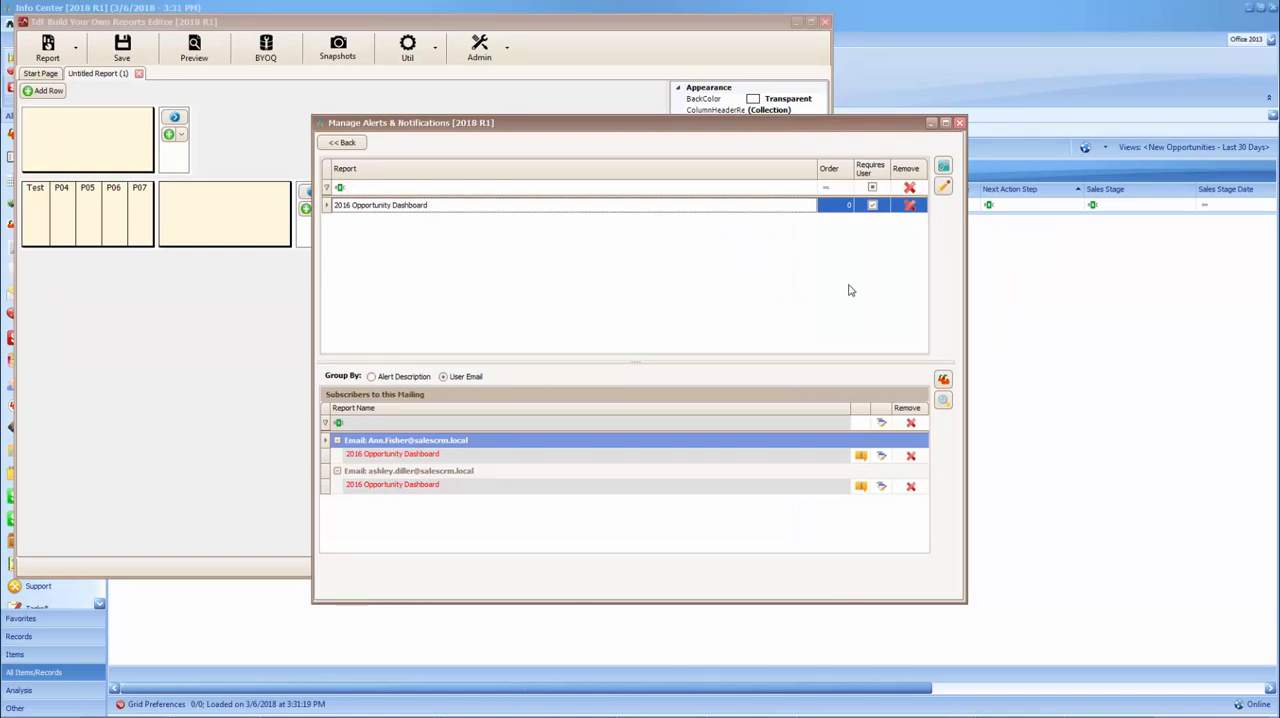
click(883, 460)
click(883, 460)
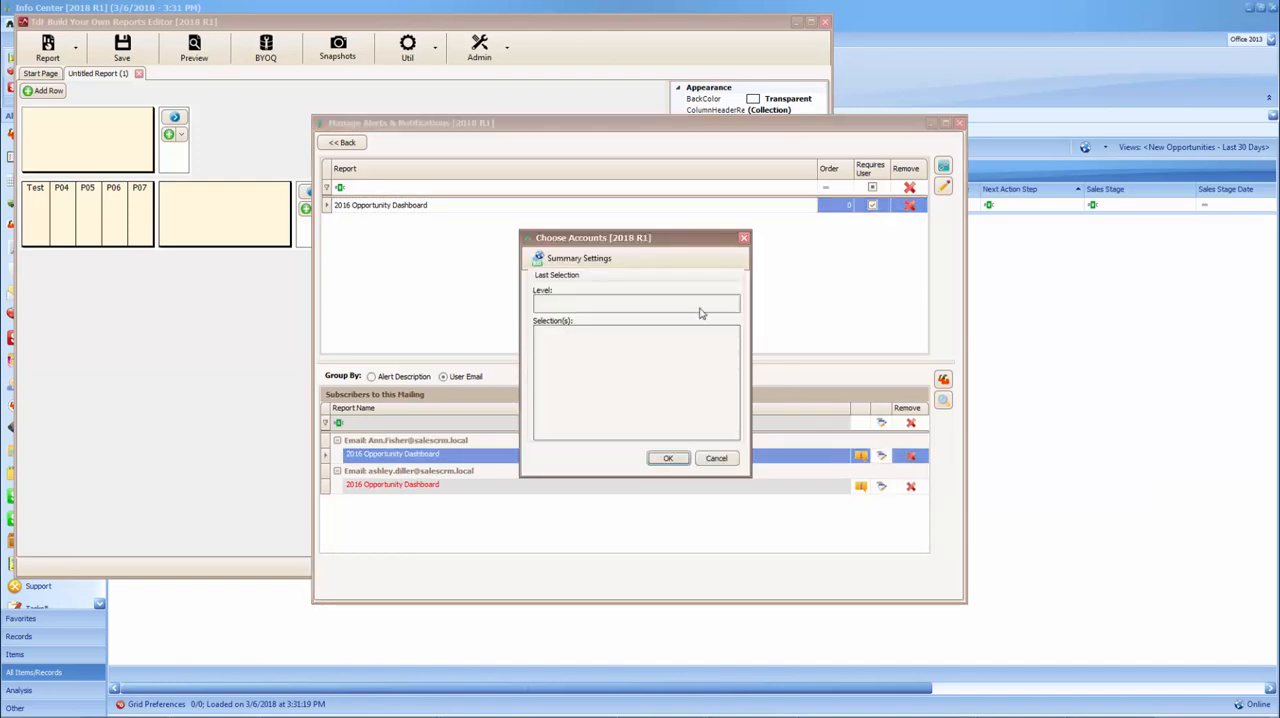
click(606, 262)
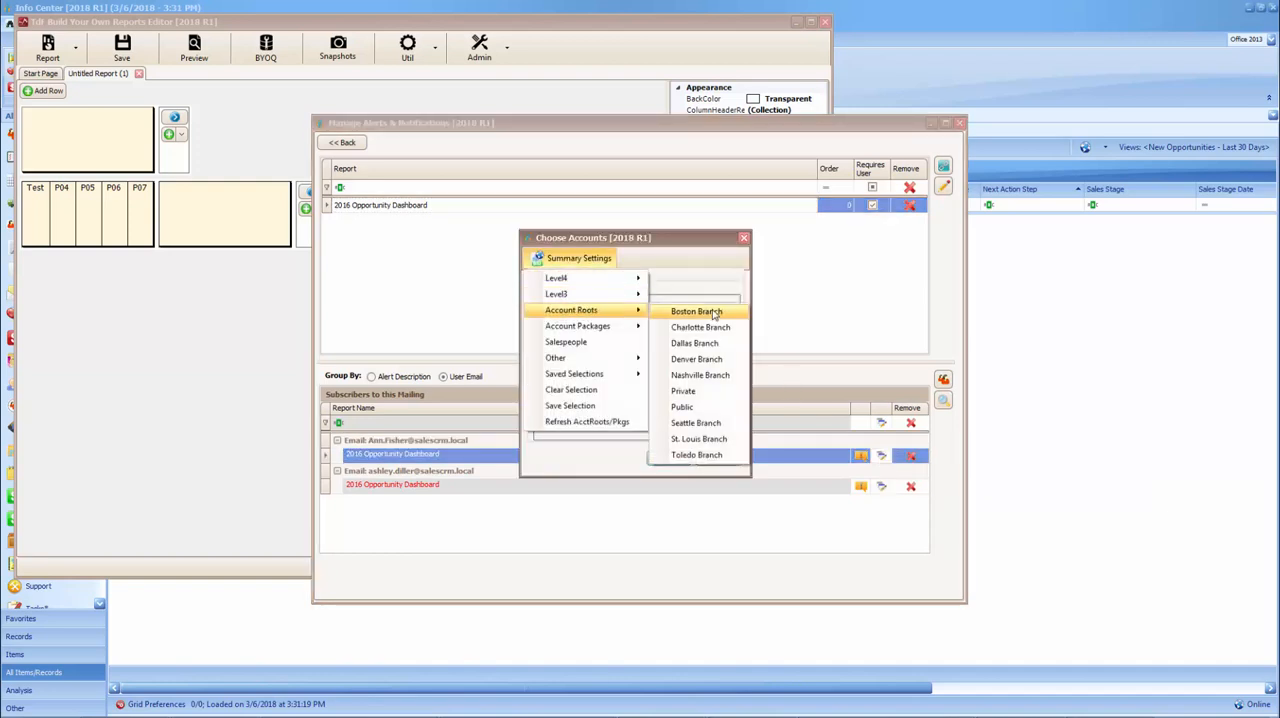
click(713, 313)
click(667, 458)
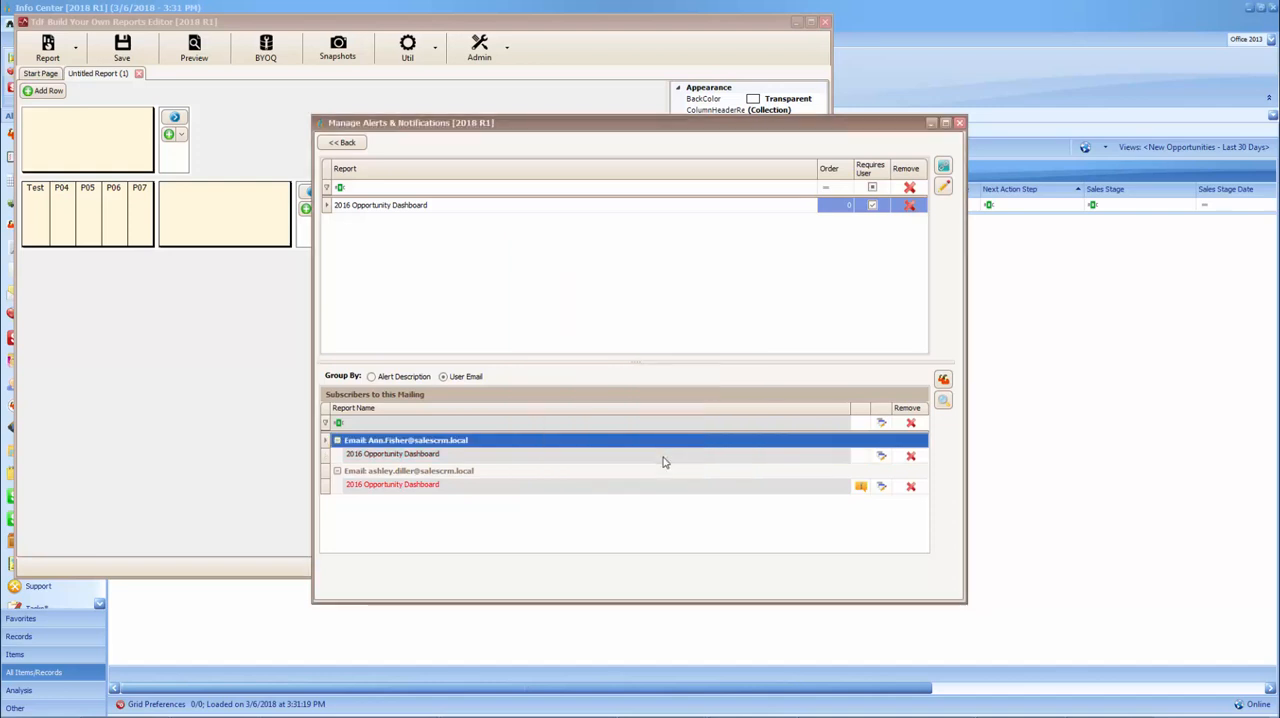